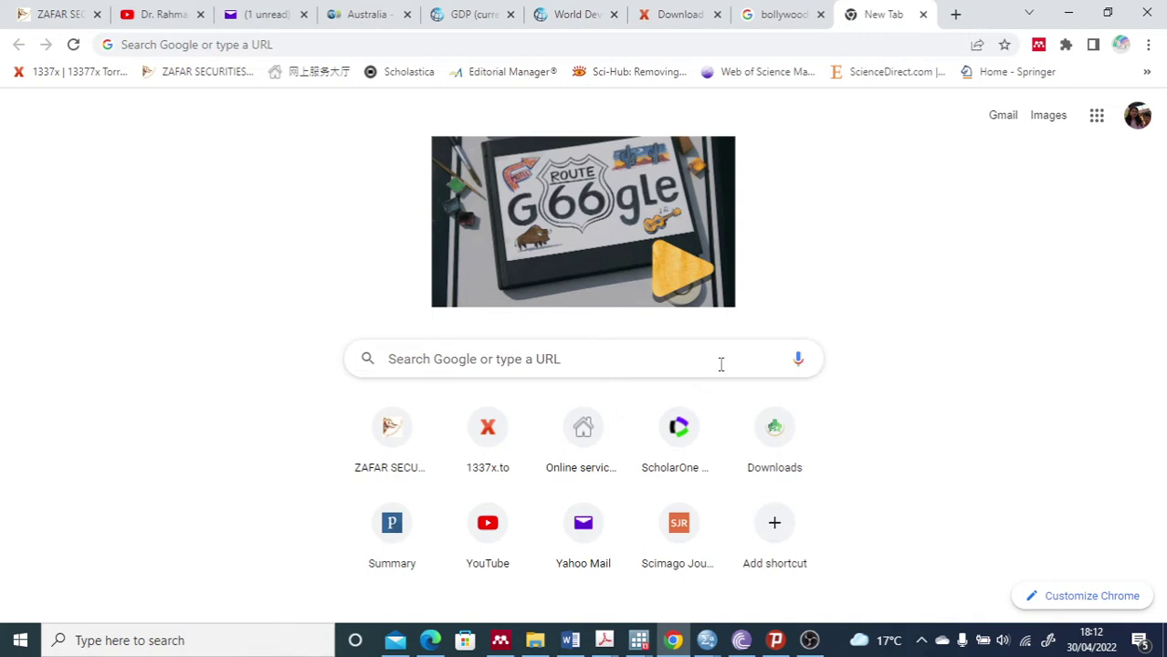
Search Google for 'world bank customized data download' and scroll down to the DataBank result.
{"action": "left_click", "coordinate": [649, 366]}
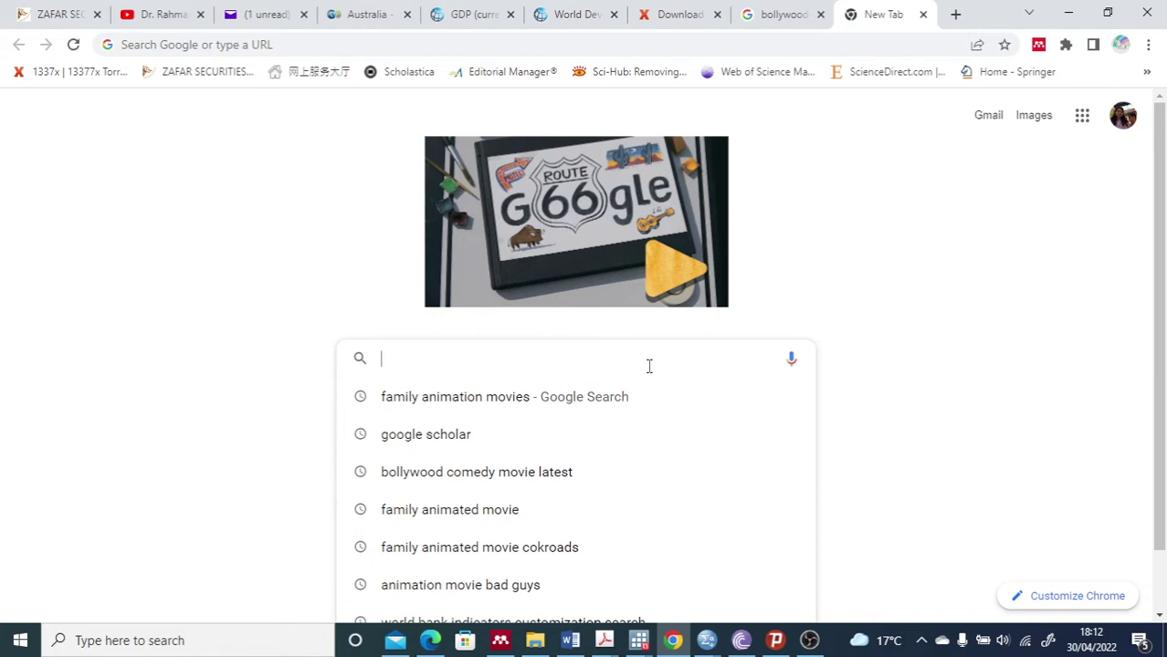
{"action": "type", "text": "world b"}
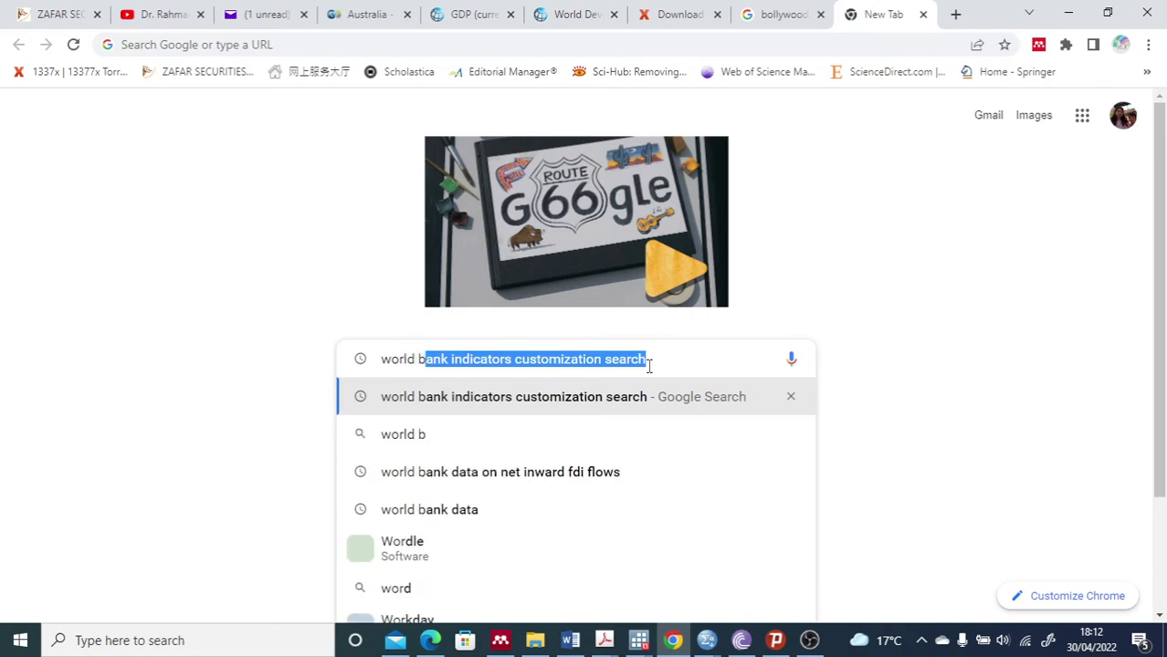
{"action": "type", "text": "ank cus"}
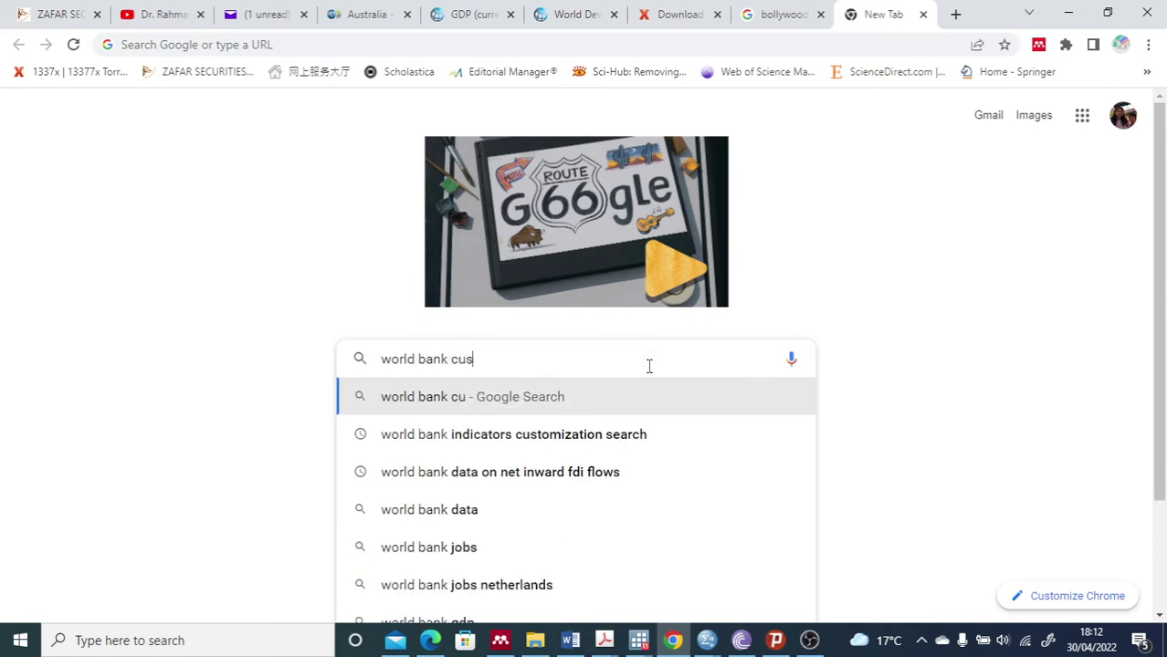
{"action": "type", "text": "tomized "}
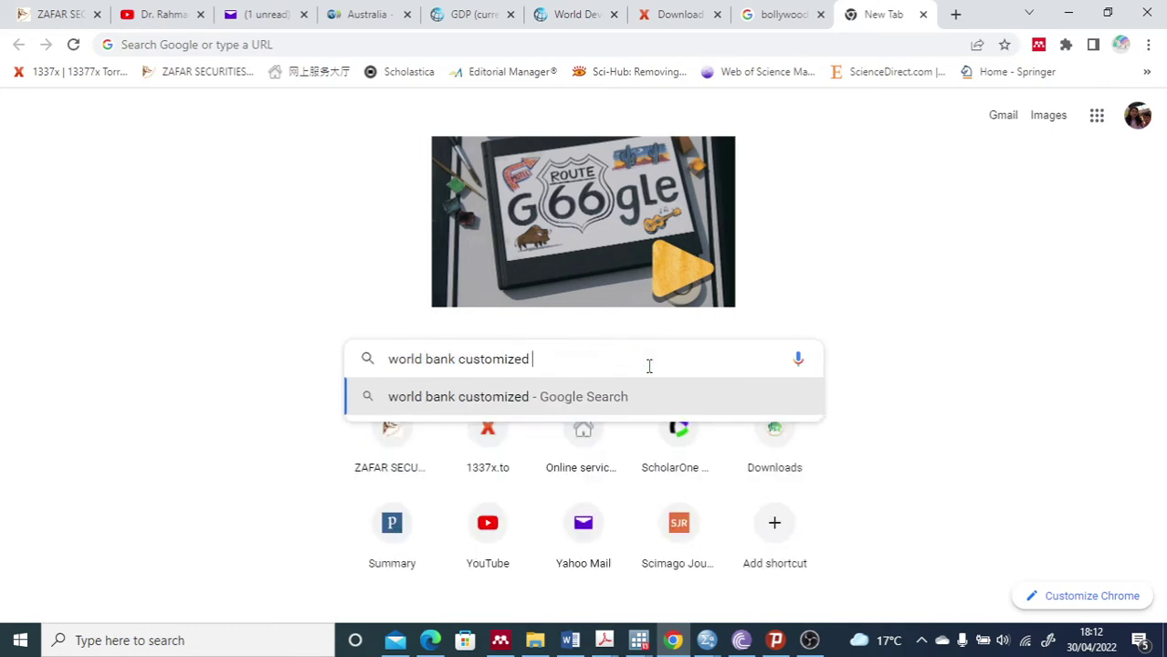
{"action": "type", "text": "data d"}
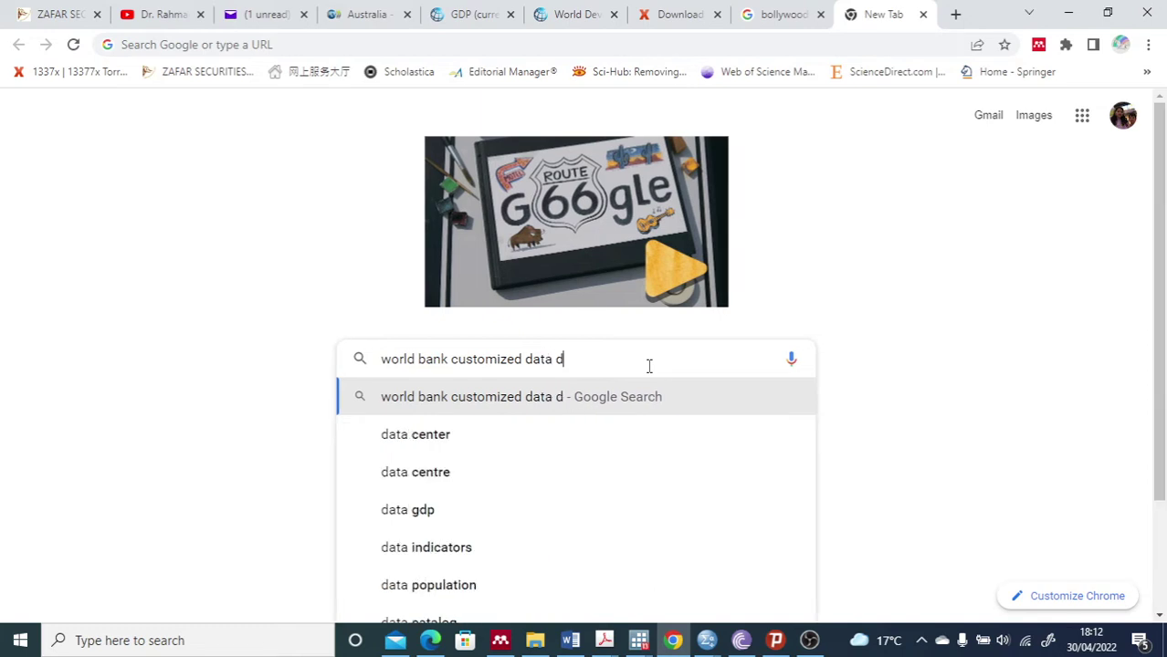
{"action": "type", "text": "ownload"}
{"action": "key", "text": "Return"}
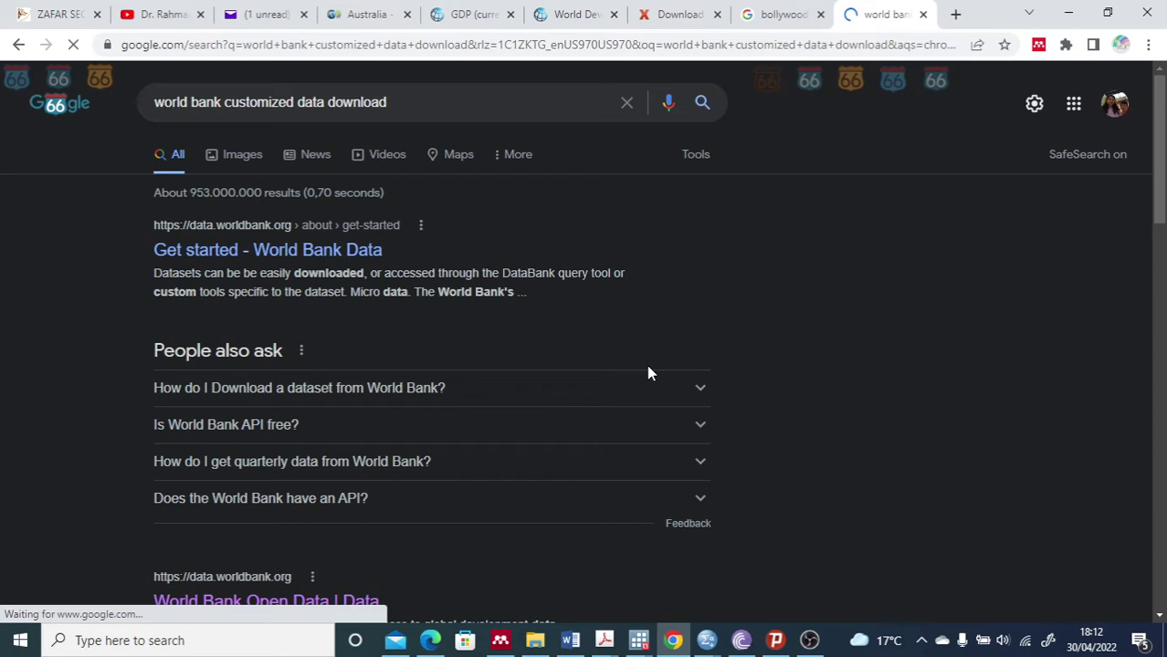
{"action": "scroll", "coordinate": [890, 408], "scroll_direction": "down", "scroll_amount": 3}
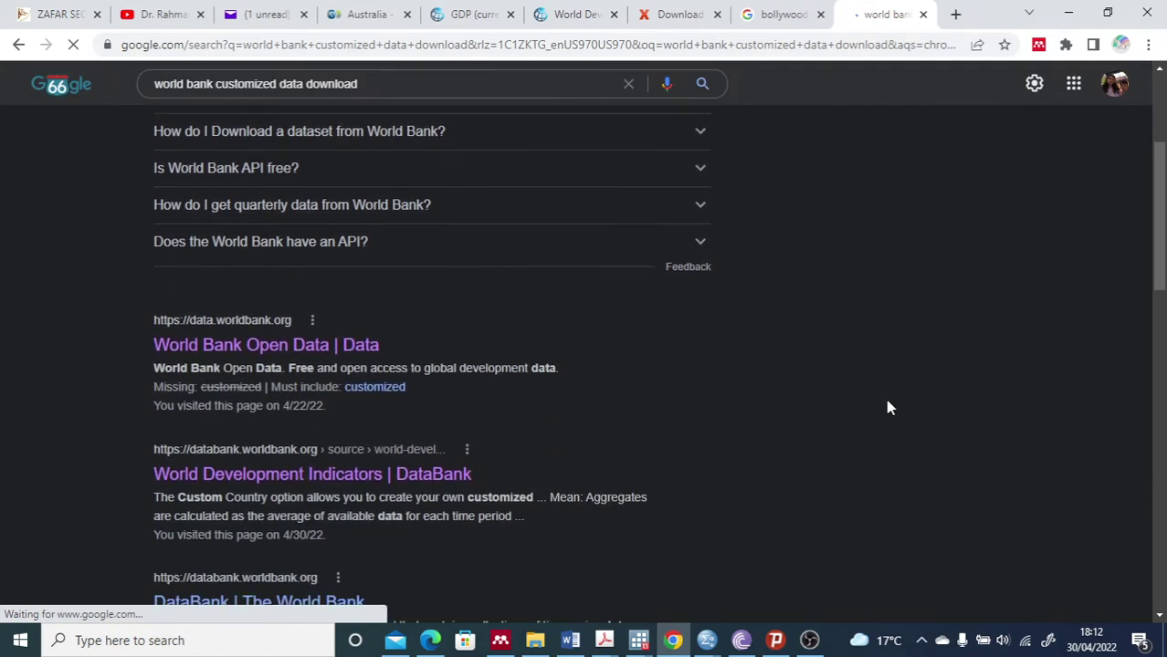
{"action": "scroll", "coordinate": [890, 408], "scroll_direction": "down", "scroll_amount": 1}
Open World Development Indicators, tick Australia, Austria and Canada, and collapse the Variables panel.
{"action": "left_click", "coordinate": [322, 399]}
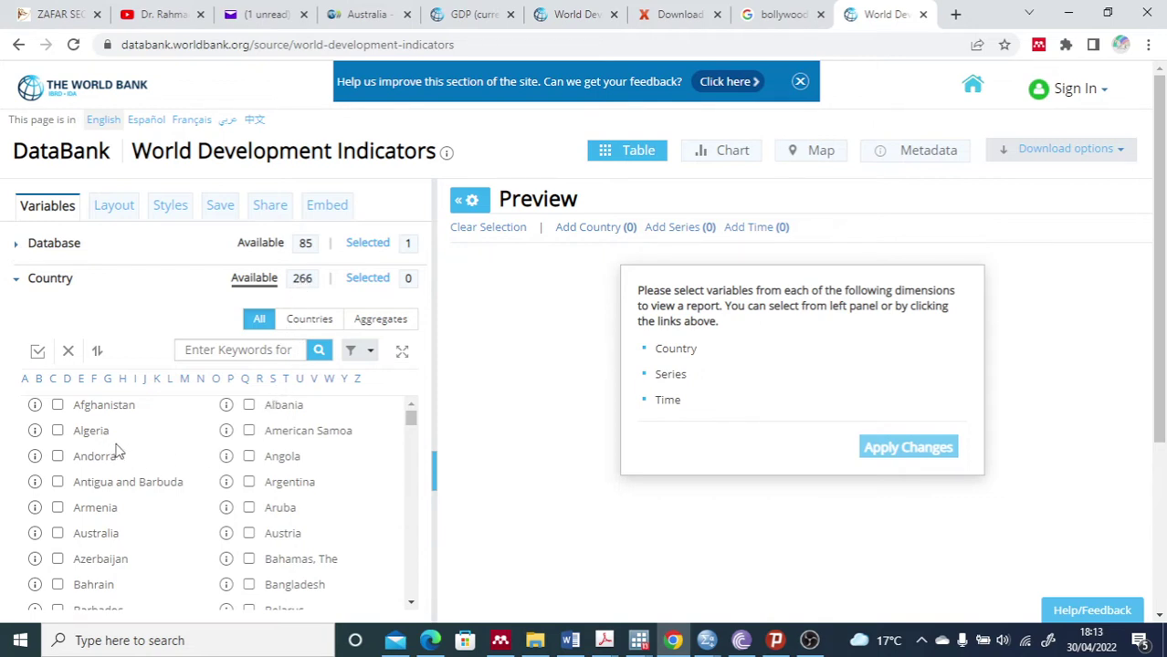
{"action": "scroll", "coordinate": [65, 461], "scroll_direction": "down", "scroll_amount": 2}
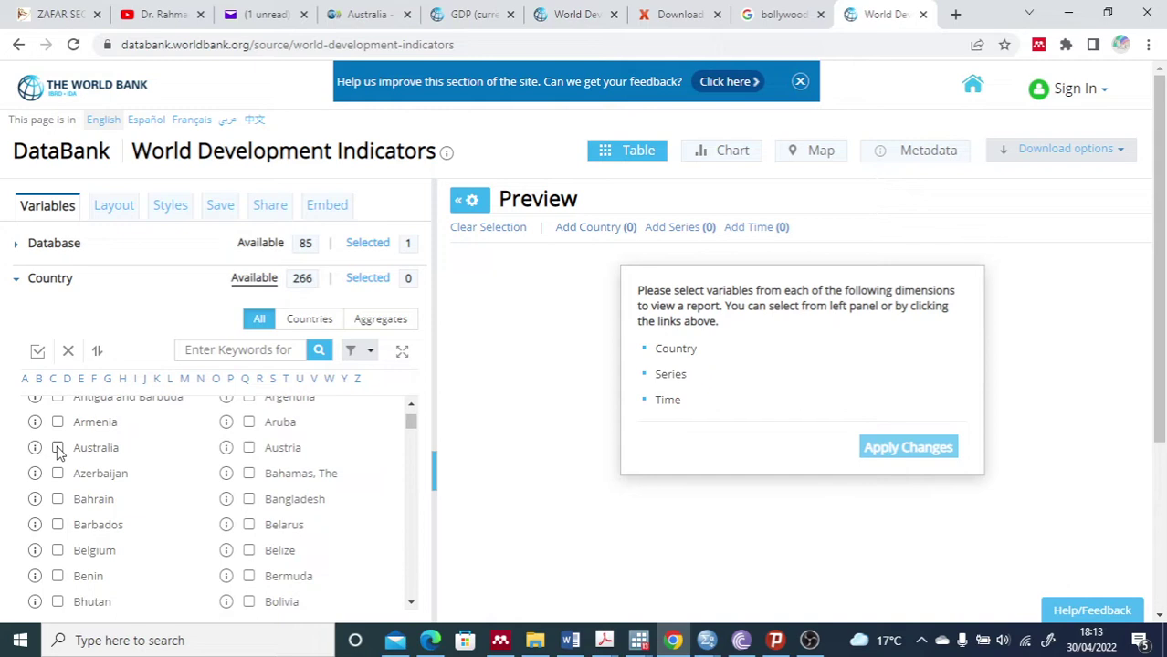
{"action": "left_click", "coordinate": [58, 448]}
{"action": "left_click", "coordinate": [248, 448]}
{"action": "scroll", "coordinate": [135, 545], "scroll_direction": "down", "scroll_amount": 2}
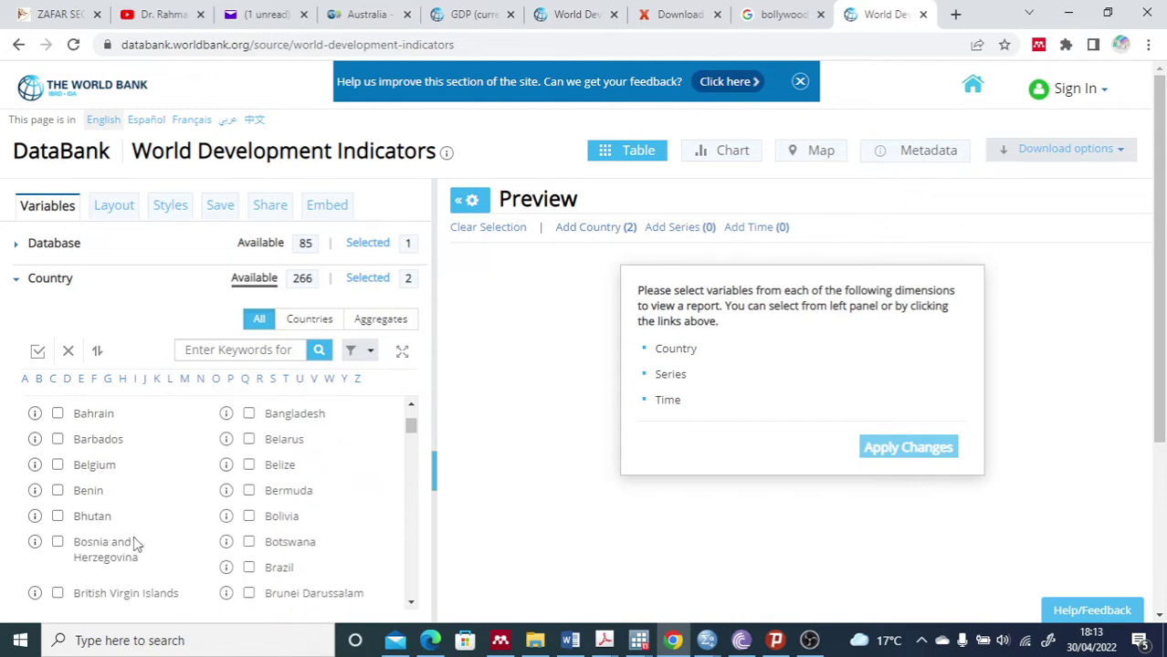
{"action": "scroll", "coordinate": [135, 545], "scroll_direction": "down", "scroll_amount": 2}
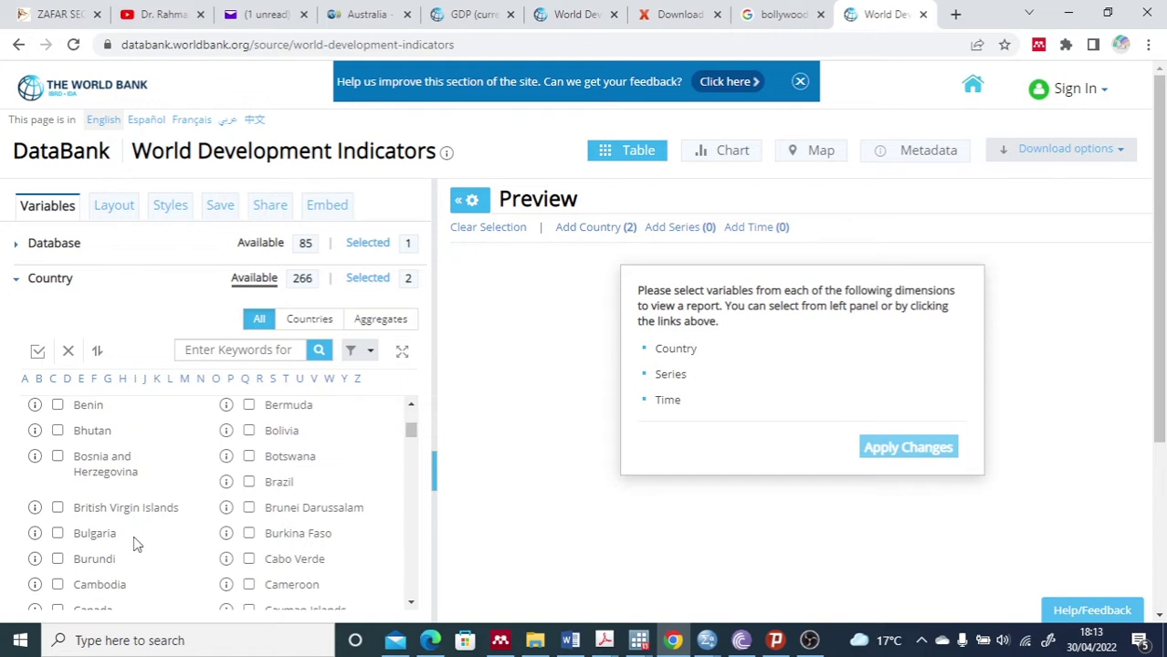
{"action": "scroll", "coordinate": [135, 545], "scroll_direction": "down", "scroll_amount": 2}
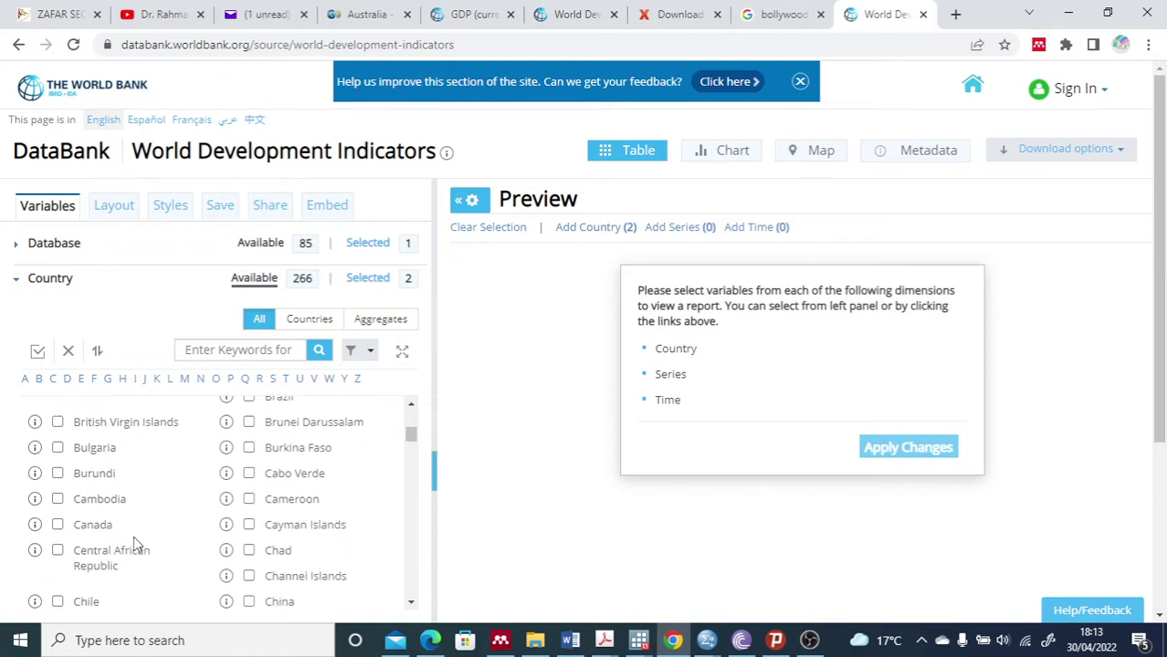
{"action": "left_click", "coordinate": [58, 525]}
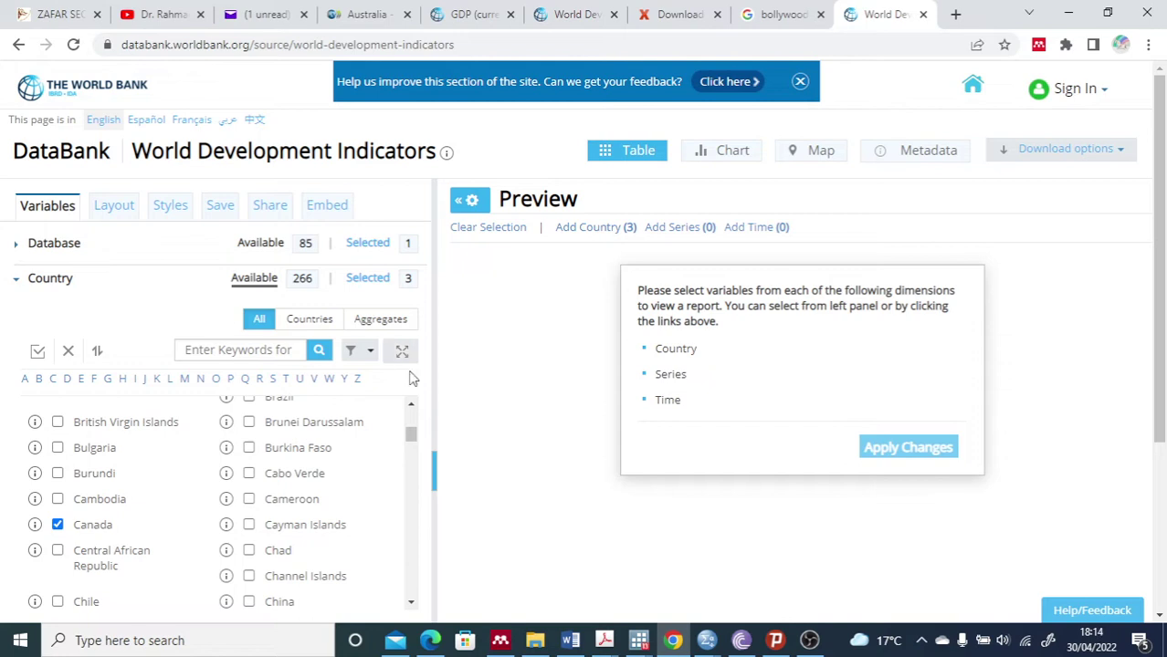
{"action": "left_click", "coordinate": [435, 493]}
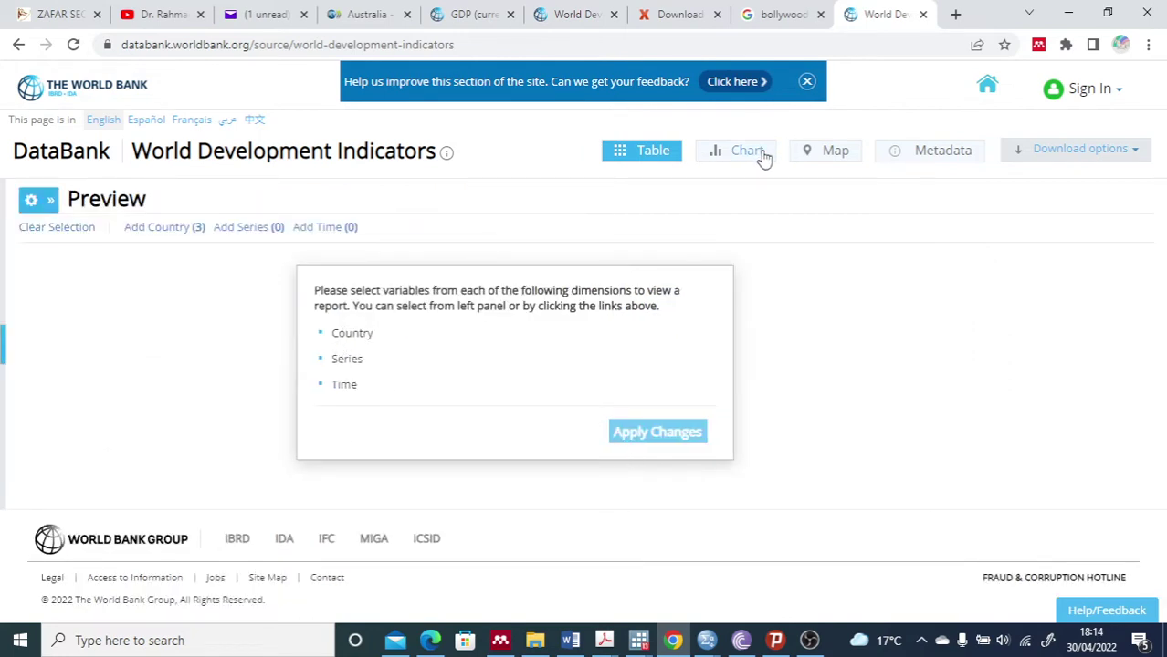
Tick the agriculture value added per worker and Arable land (hectares) series in the full list.
{"action": "left_click", "coordinate": [235, 228]}
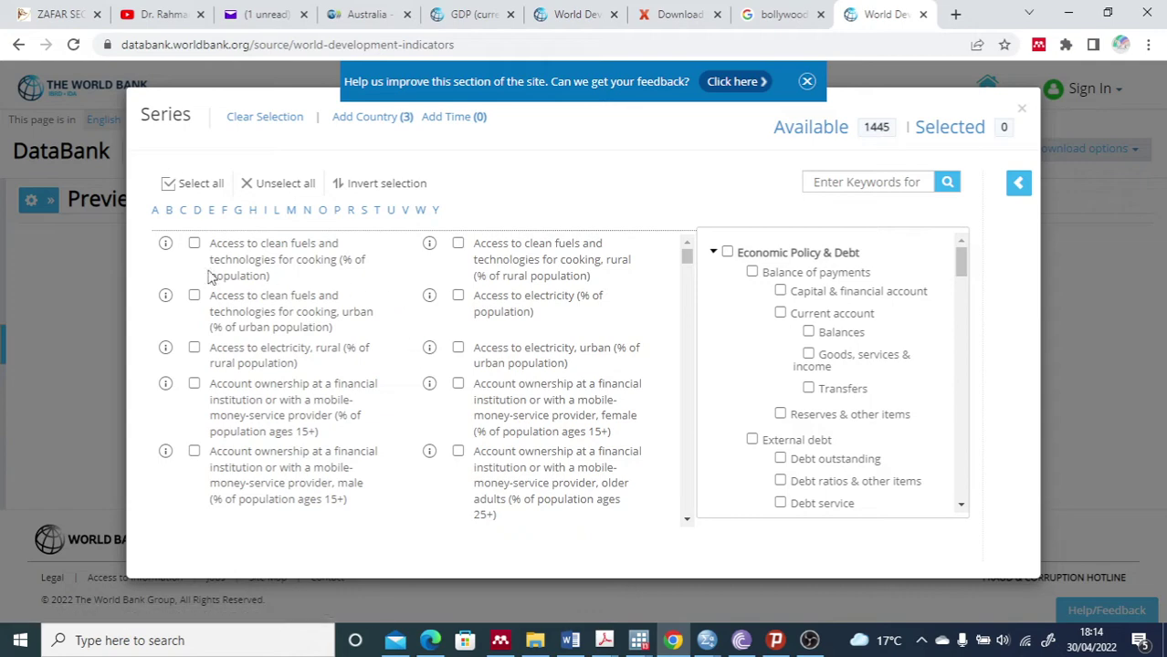
{"action": "scroll", "coordinate": [596, 383], "scroll_direction": "down", "scroll_amount": 10}
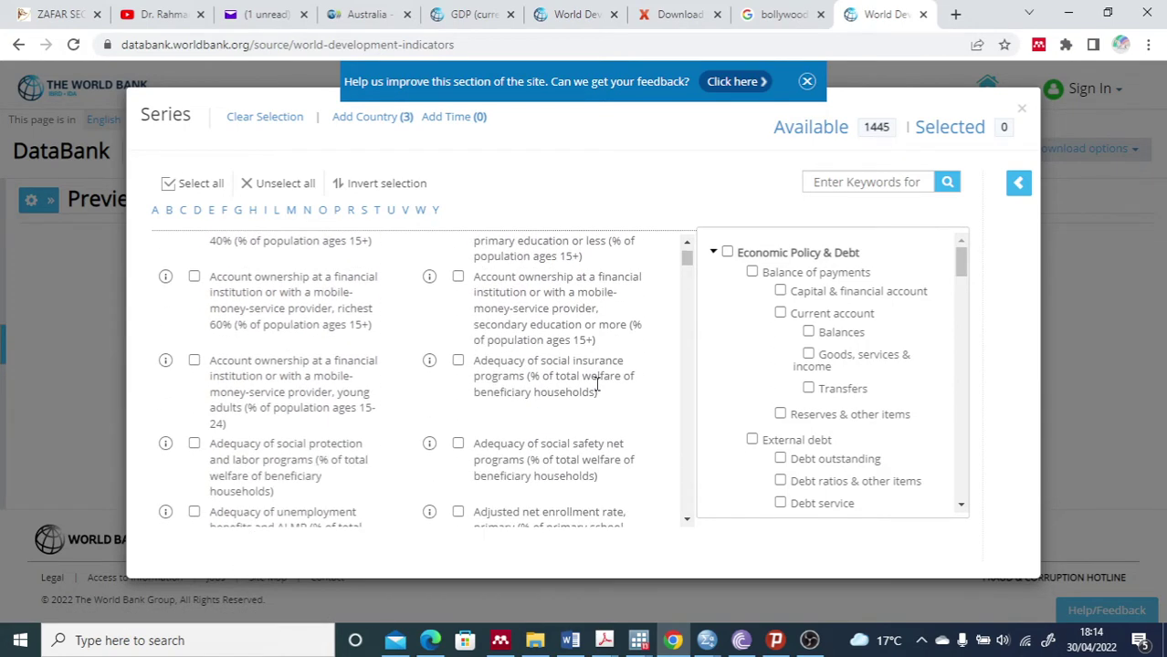
{"action": "scroll", "coordinate": [596, 383], "scroll_direction": "down", "scroll_amount": 6}
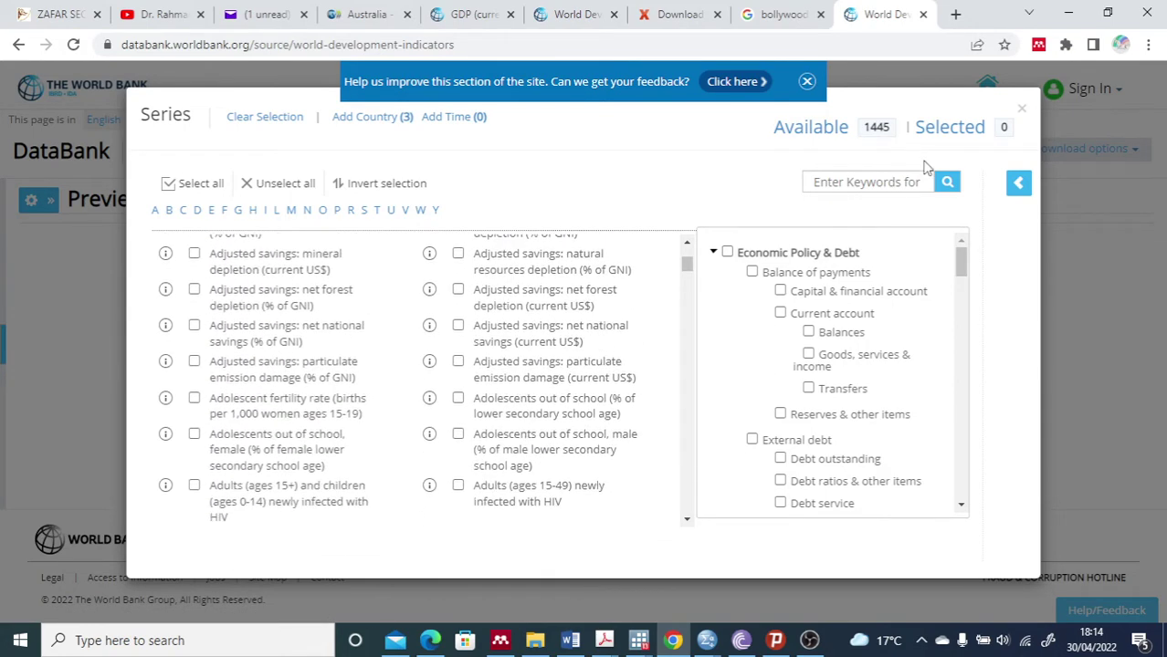
{"action": "left_click", "coordinate": [878, 130]}
{"action": "scroll", "coordinate": [219, 398], "scroll_direction": "down", "scroll_amount": 5}
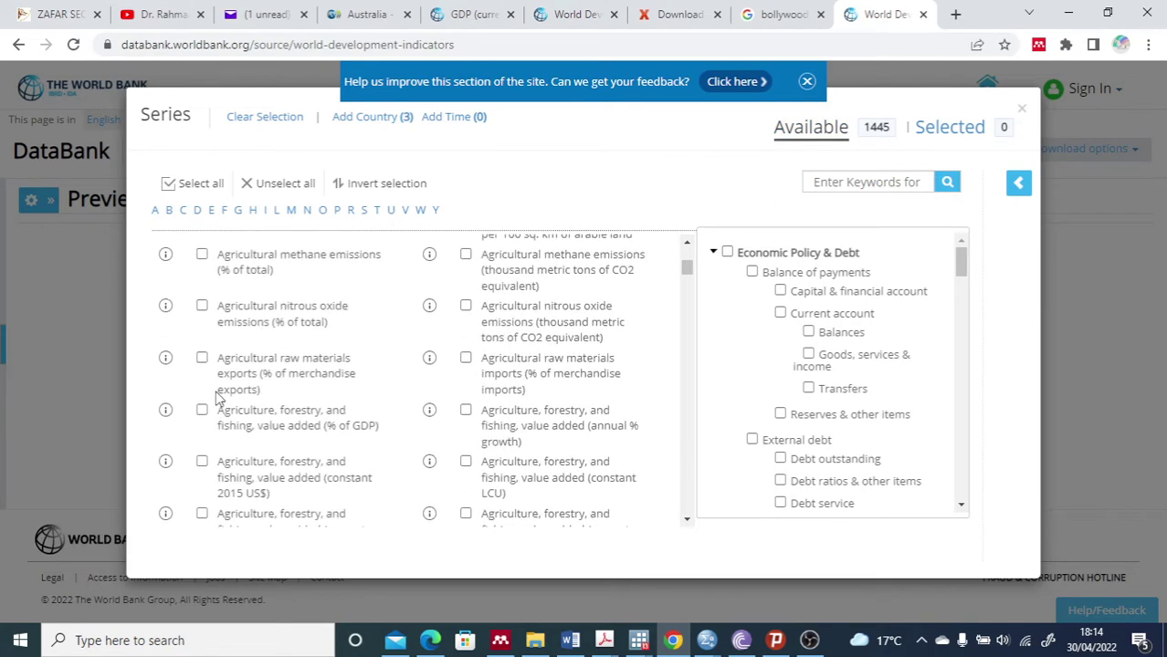
{"action": "scroll", "coordinate": [219, 398], "scroll_direction": "down", "scroll_amount": 2}
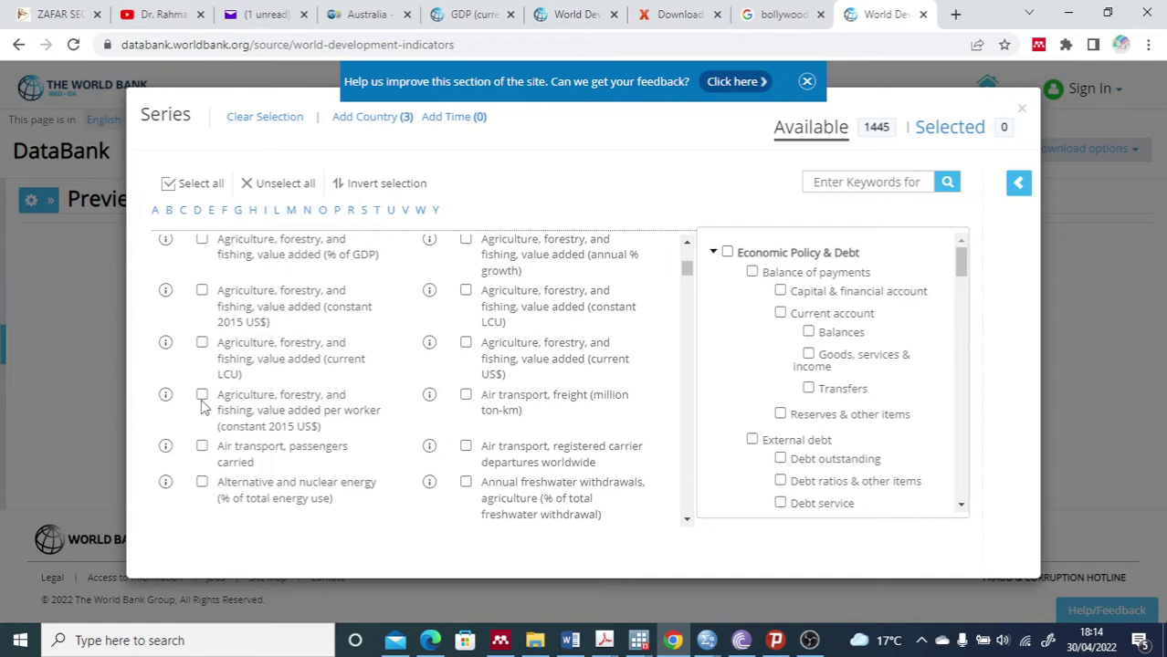
{"action": "left_click", "coordinate": [202, 395]}
{"action": "scroll", "coordinate": [531, 431], "scroll_direction": "down", "scroll_amount": 3}
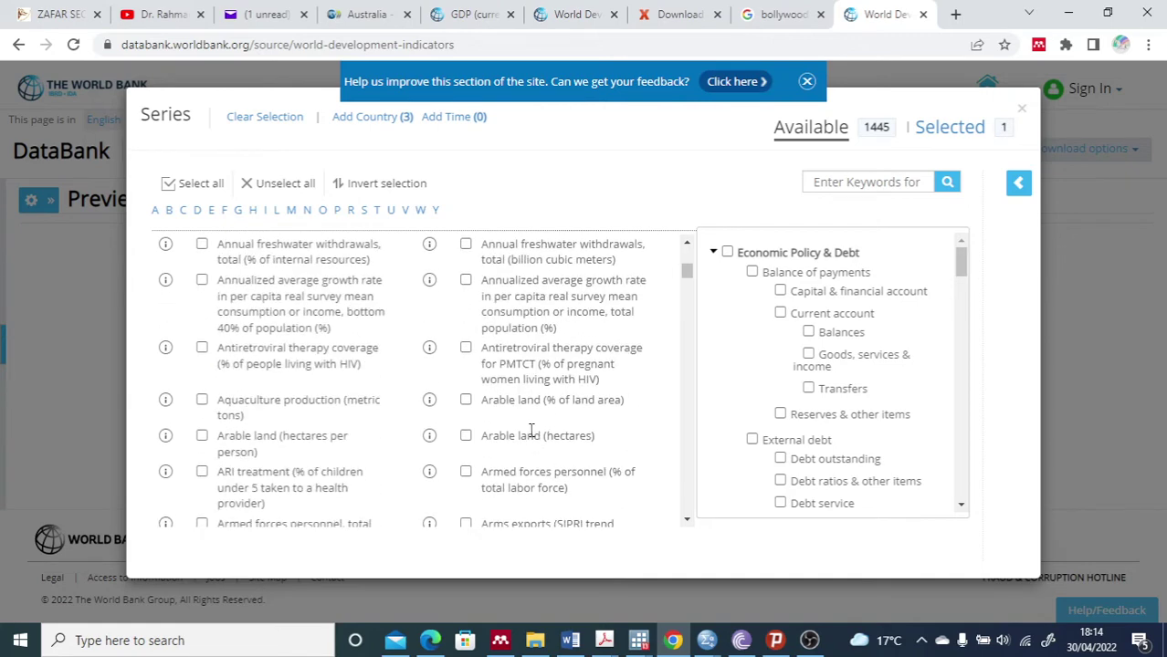
{"action": "left_click", "coordinate": [465, 437]}
Drop the mistakenly added children's working hours series and tick Adequacy of unemployment benefits and ALMP.
{"action": "scroll", "coordinate": [507, 487], "scroll_direction": "down", "scroll_amount": 3}
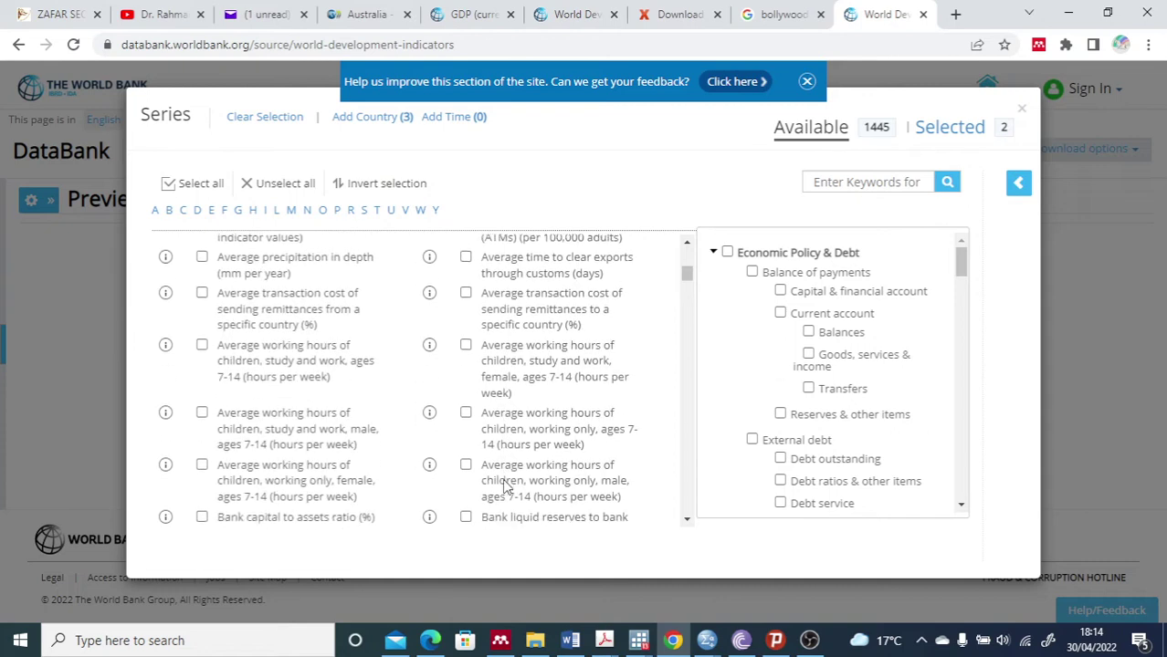
{"action": "left_click", "coordinate": [466, 411]}
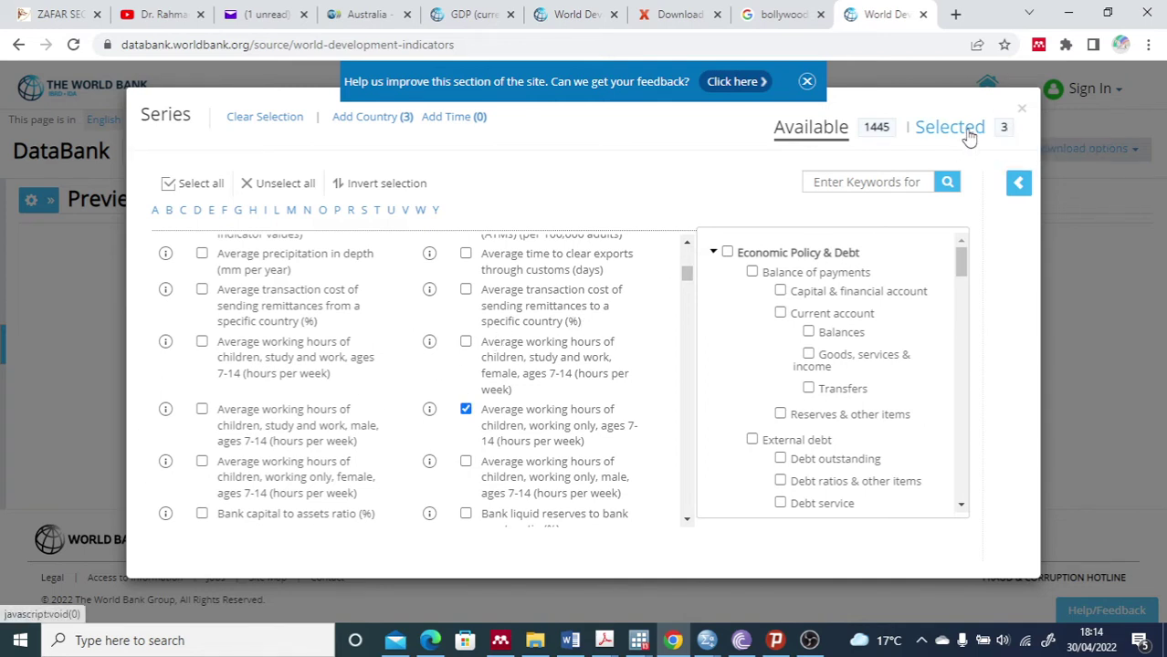
{"action": "left_click", "coordinate": [968, 133]}
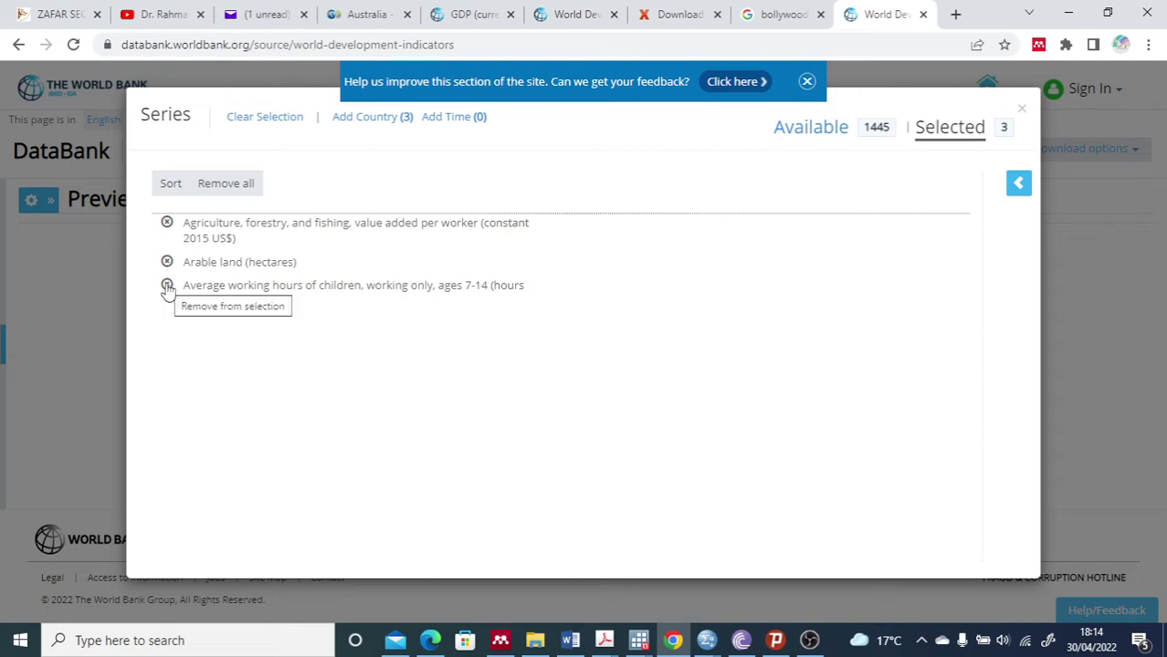
{"action": "left_click", "coordinate": [167, 286]}
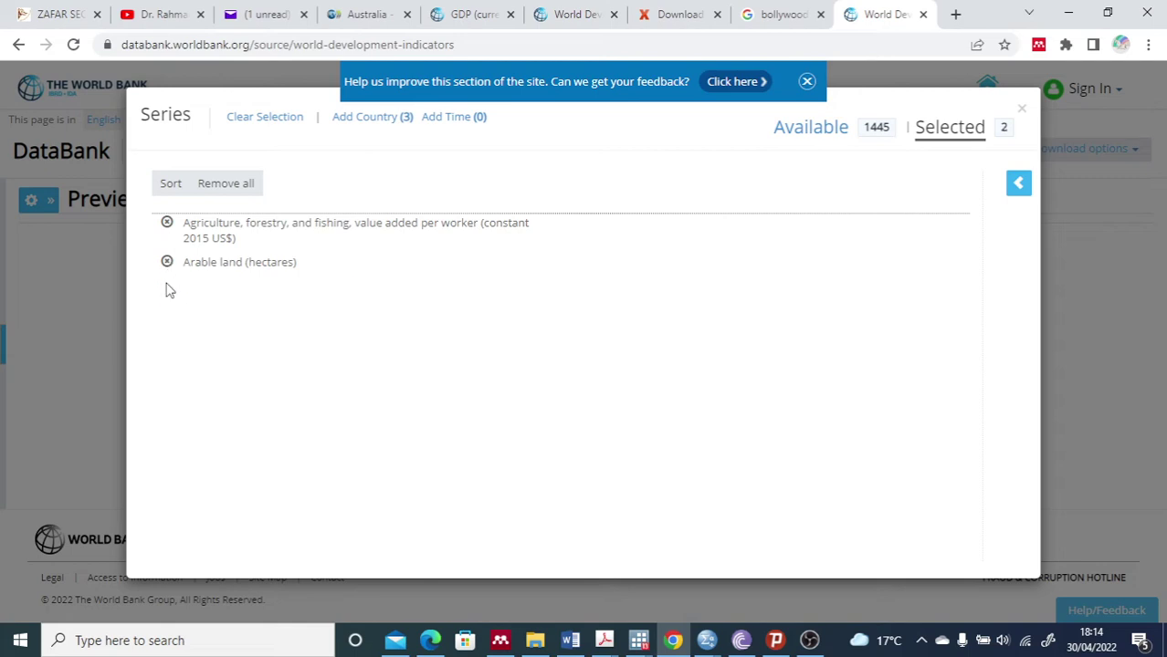
{"action": "left_click", "coordinate": [841, 133]}
{"action": "scroll", "coordinate": [260, 413], "scroll_direction": "down", "scroll_amount": 8}
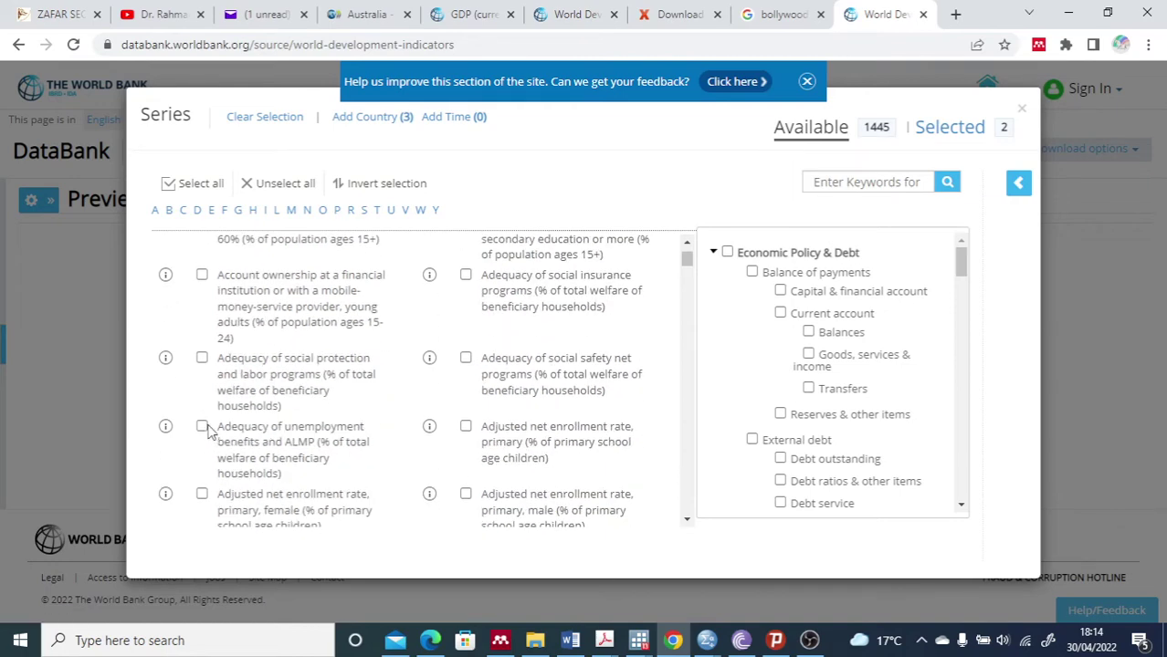
{"action": "left_click", "coordinate": [202, 427]}
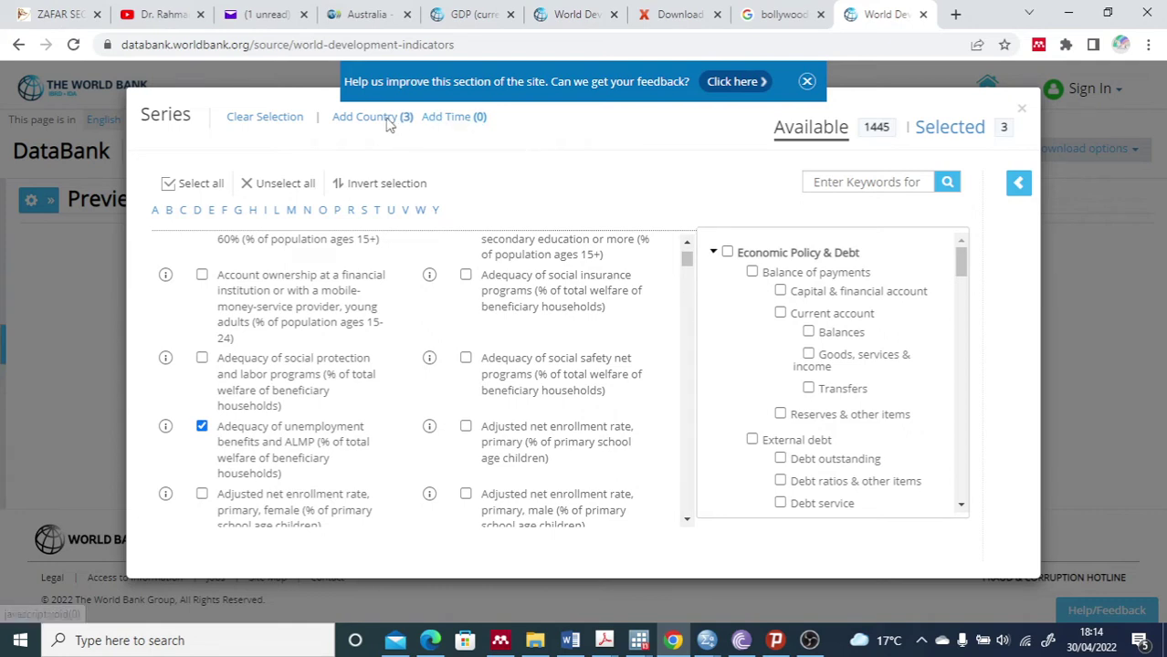
Tick years 2017, 2018 and 2019 so 2016–2020 are selected, then close the Time dialog.
{"action": "left_click", "coordinate": [448, 121]}
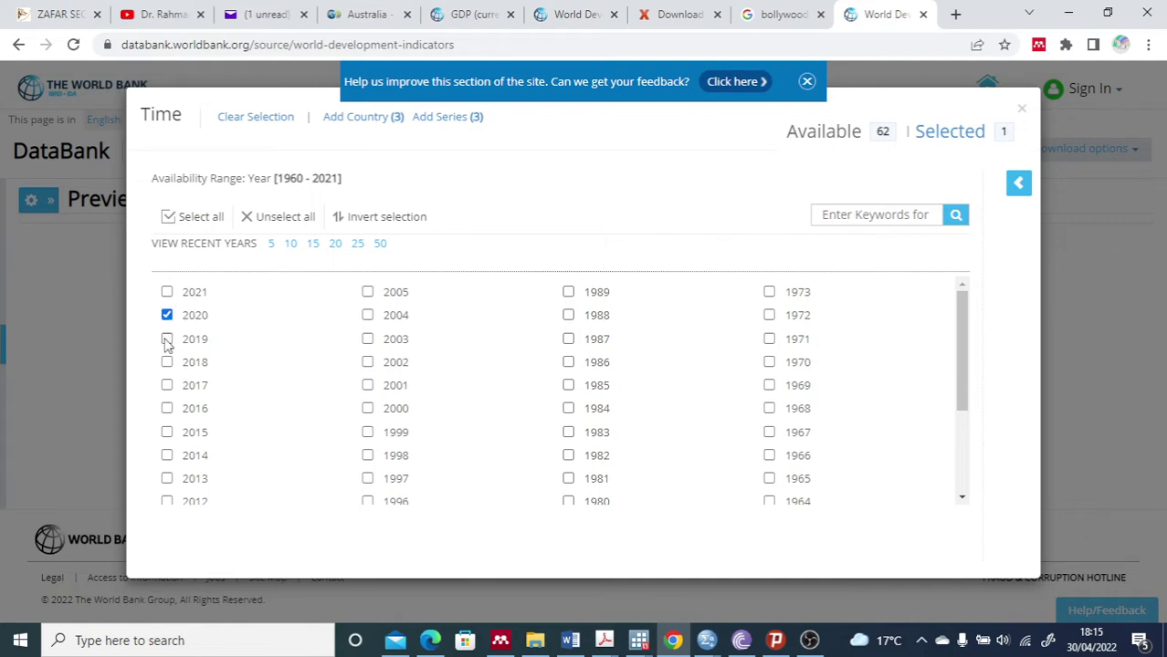
{"action": "left_click", "coordinate": [166, 339]}
{"action": "left_click", "coordinate": [167, 362]}
{"action": "left_click", "coordinate": [166, 386]}
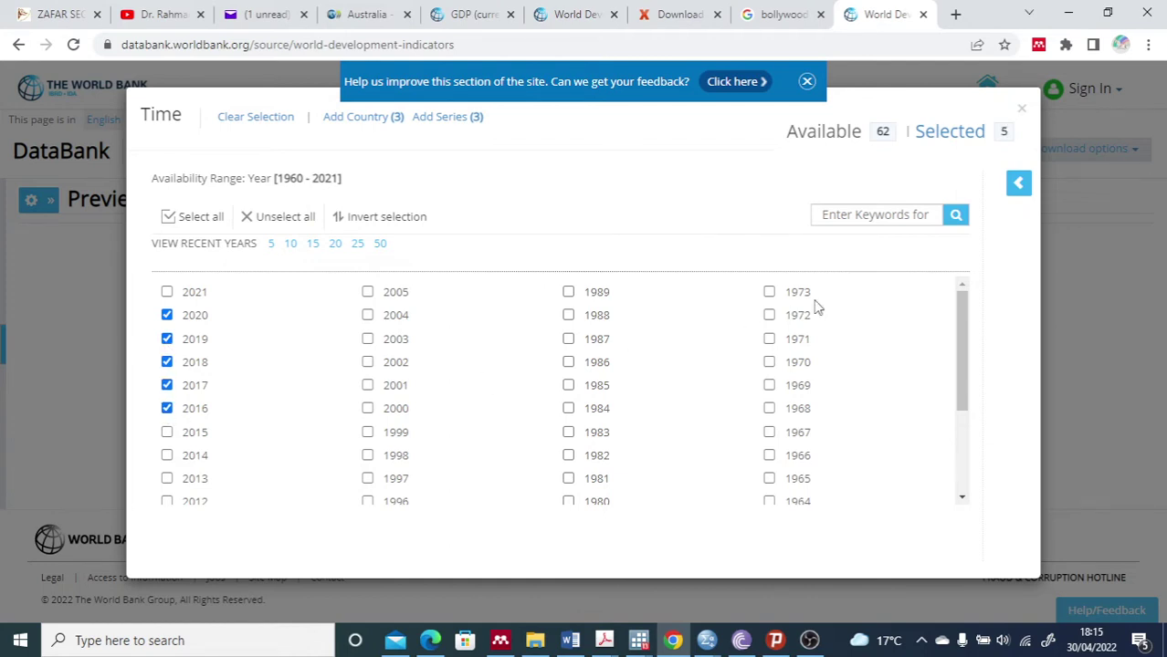
{"action": "left_click", "coordinate": [1020, 111]}
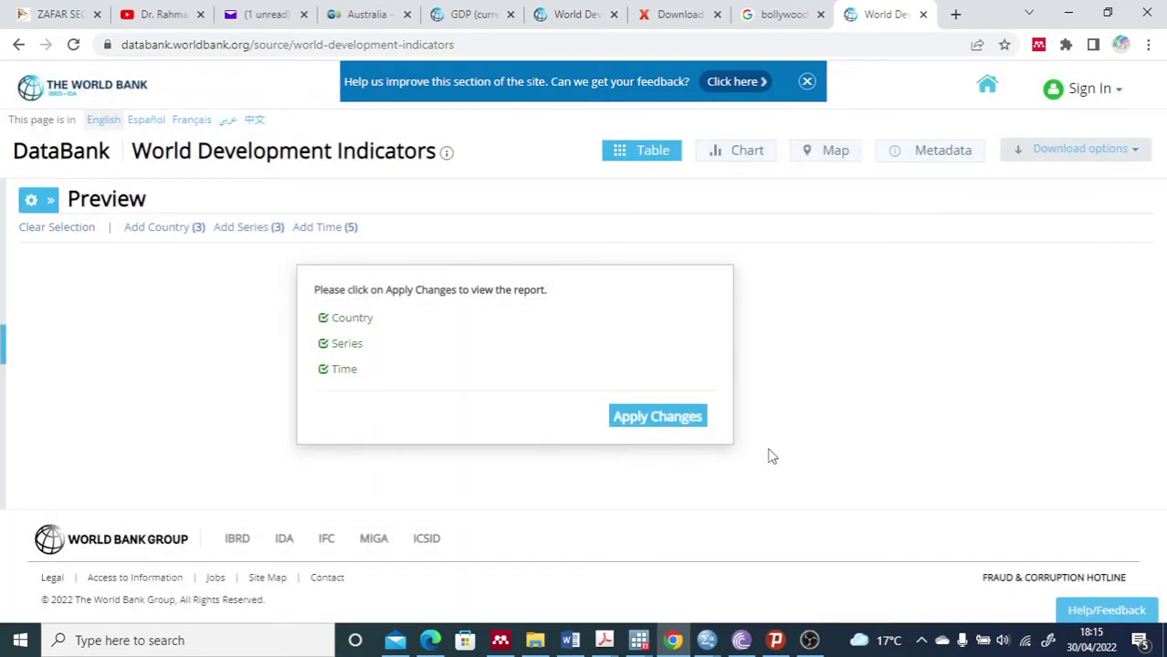
Apply the selections, keep Australia previewed, and download 'Data on this page only - formatted' as Excel.
{"action": "left_click", "coordinate": [676, 422]}
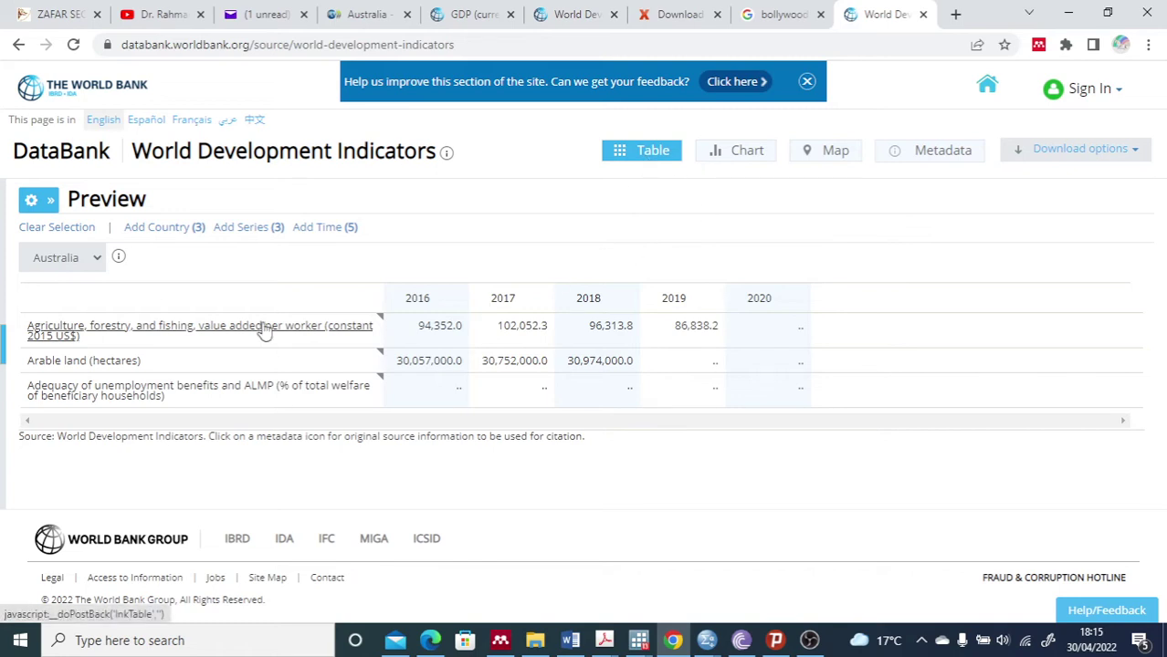
{"action": "left_click", "coordinate": [99, 261]}
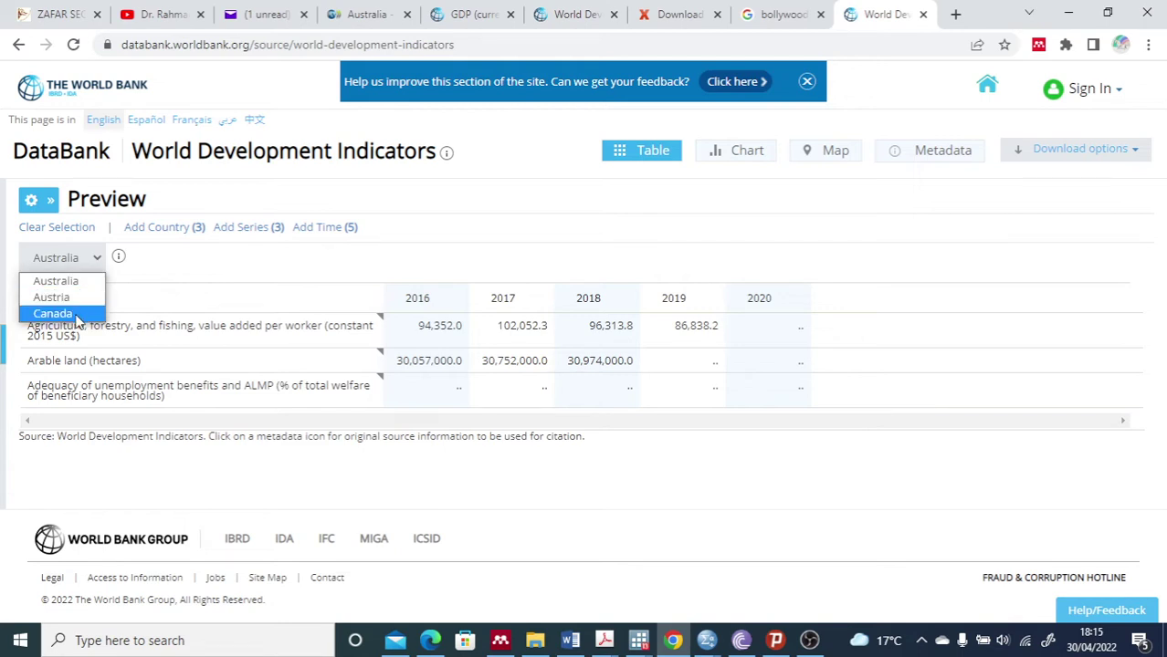
{"action": "left_click", "coordinate": [197, 272]}
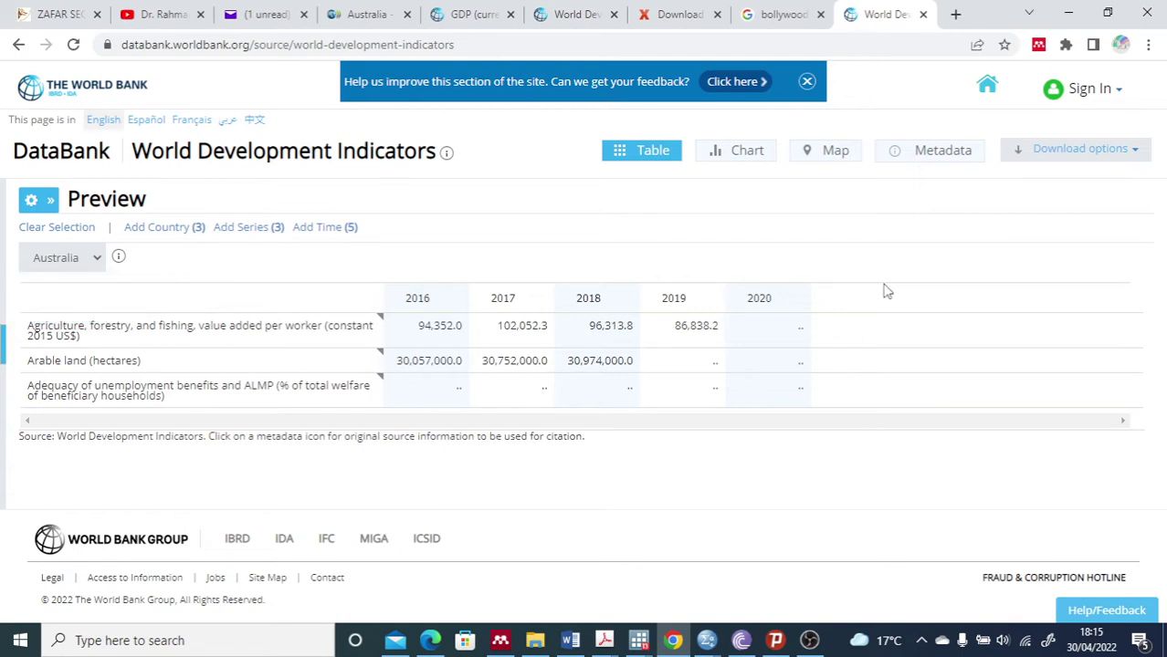
{"action": "left_click", "coordinate": [1134, 157]}
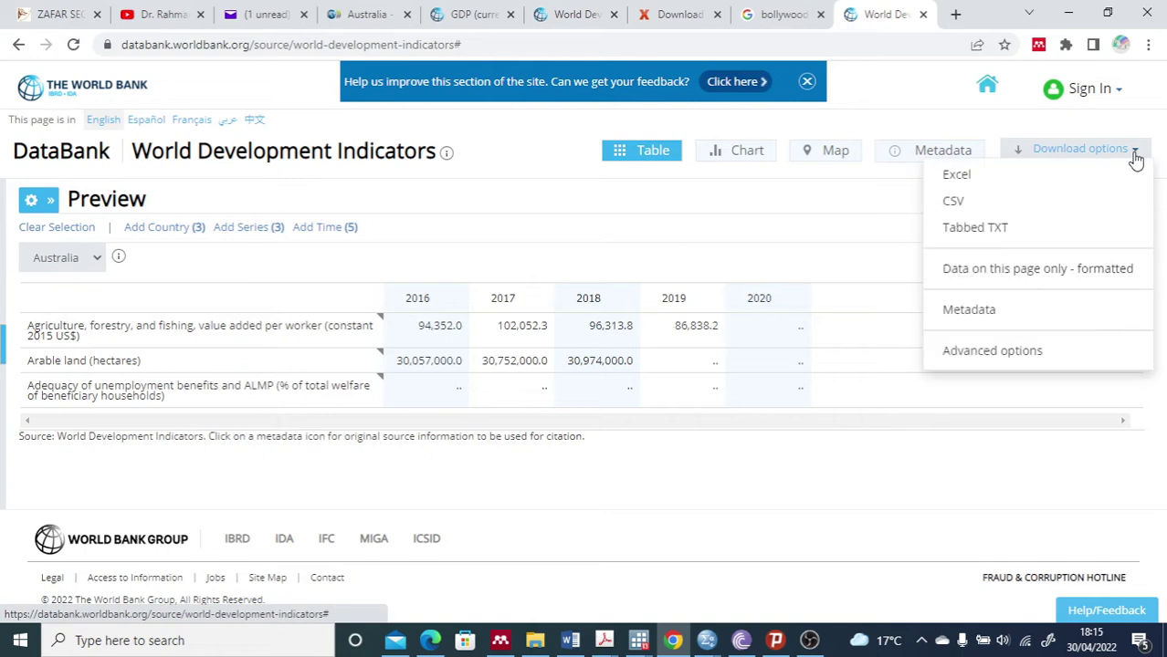
{"action": "left_click", "coordinate": [1034, 272]}
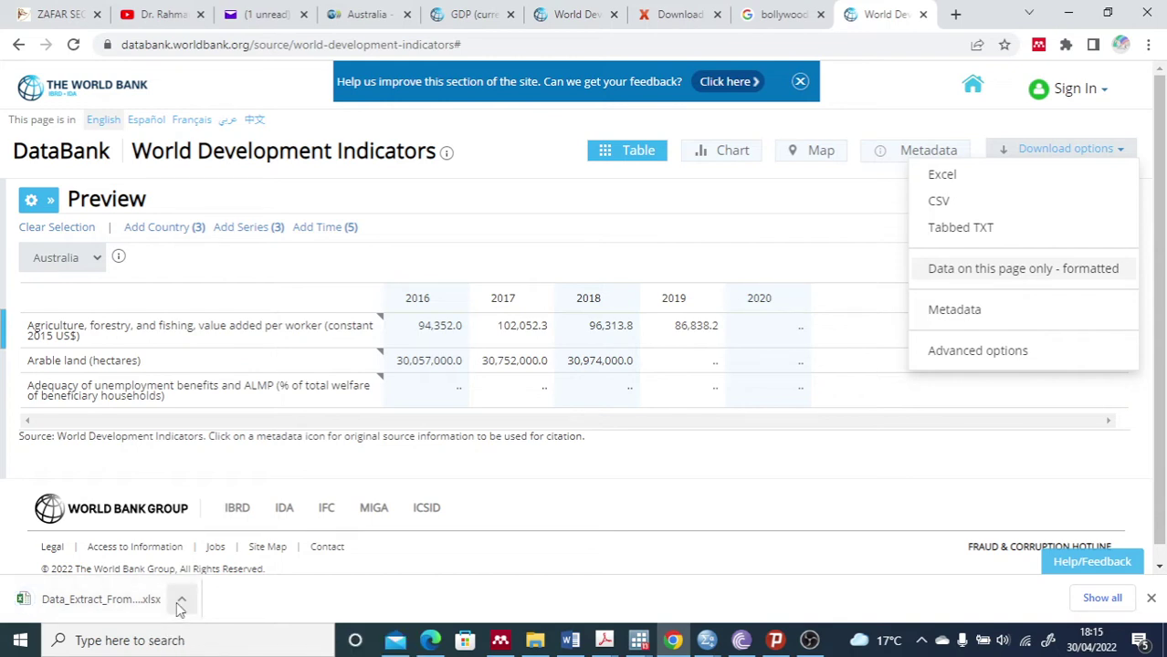
{"action": "left_click", "coordinate": [181, 604]}
Open the downloaded Australia extract, dismiss the activation notice, and enable editing.
{"action": "left_click", "coordinate": [194, 493]}
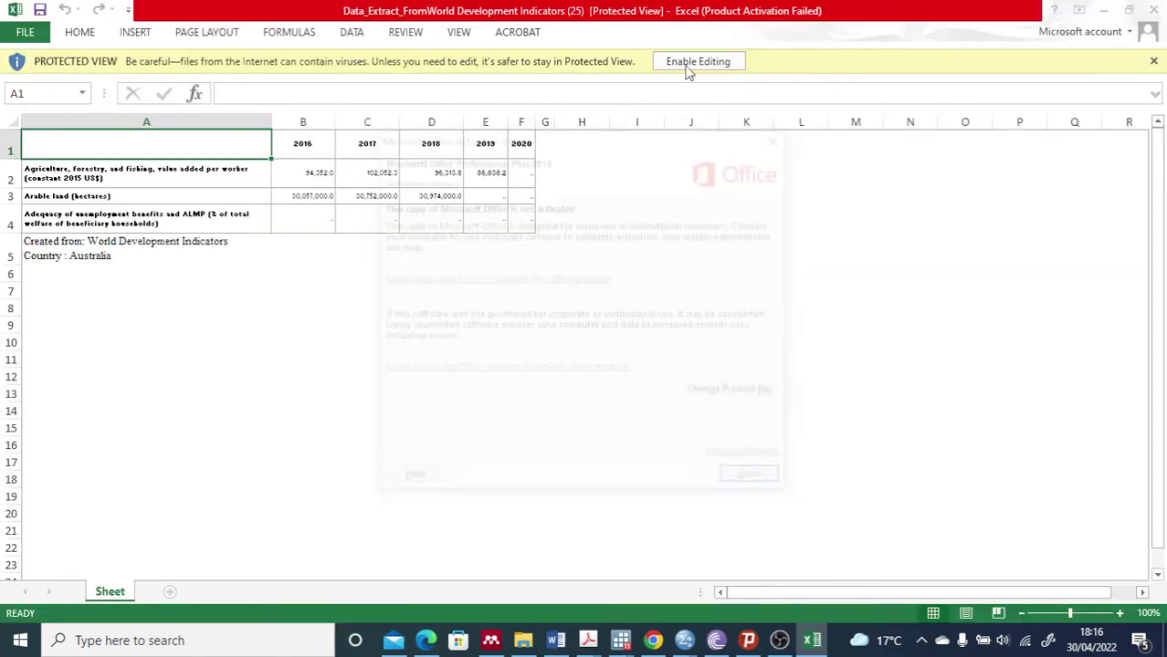
{"action": "left_click", "coordinate": [780, 137]}
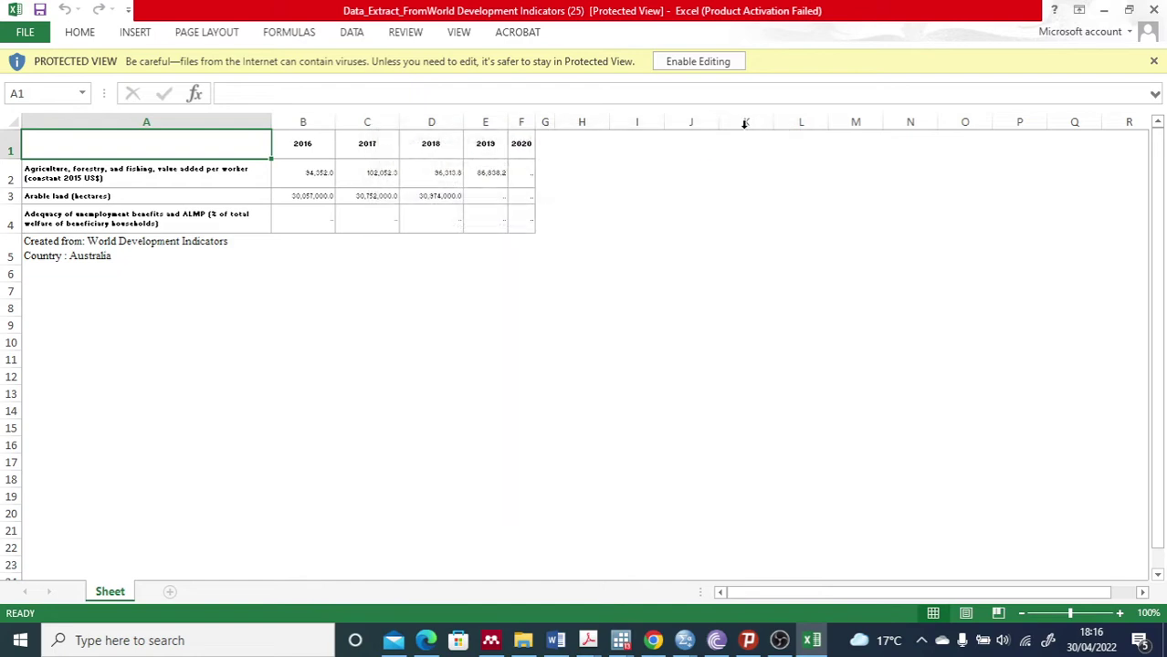
{"action": "left_click", "coordinate": [703, 61]}
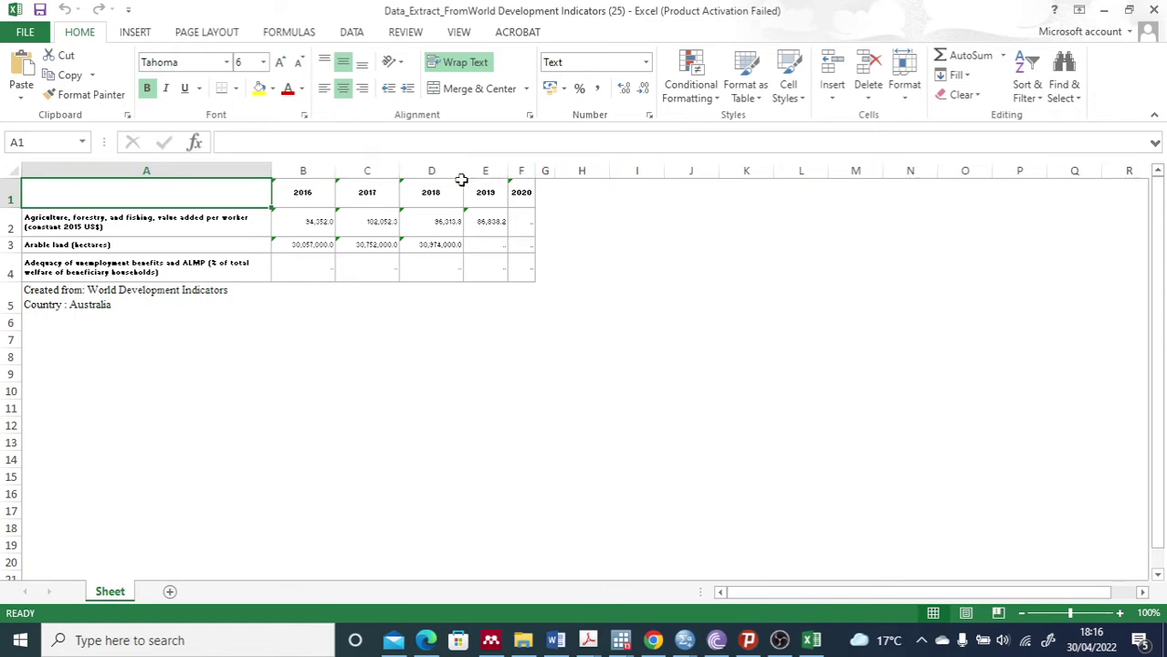
Copy A1:F4 and paste it transposed at A1 of a new sheet, years as rows.
{"action": "left_click_drag", "start_coordinate": [177, 187], "coordinate": [514, 266]}
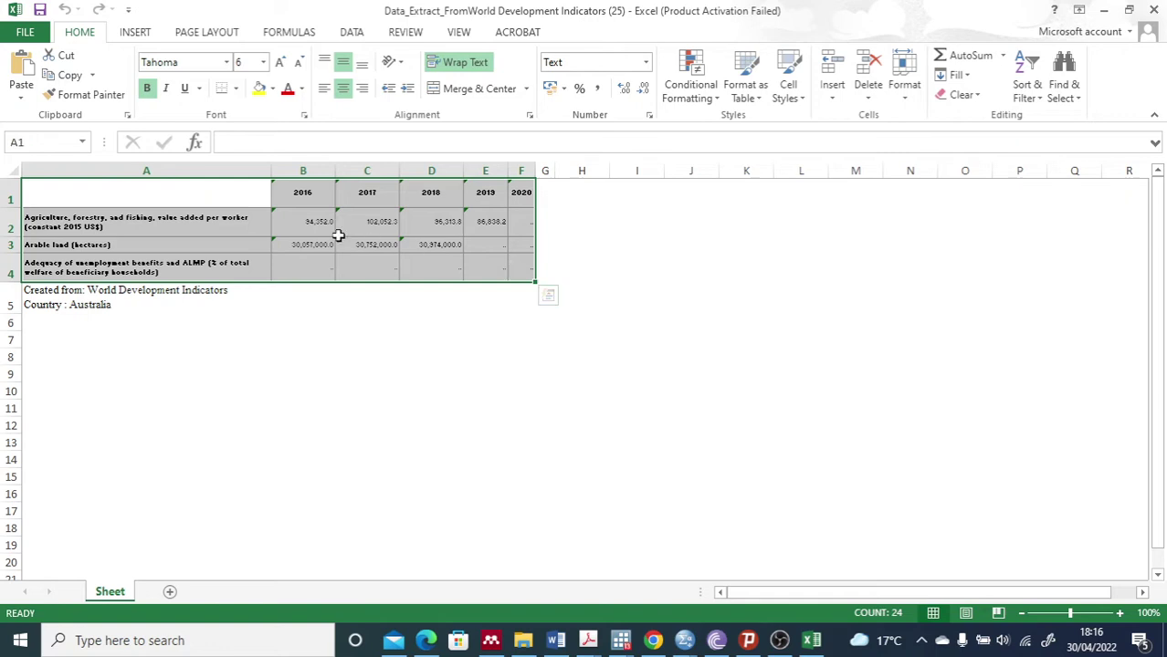
{"action": "right_click", "coordinate": [235, 197]}
{"action": "left_click", "coordinate": [274, 229]}
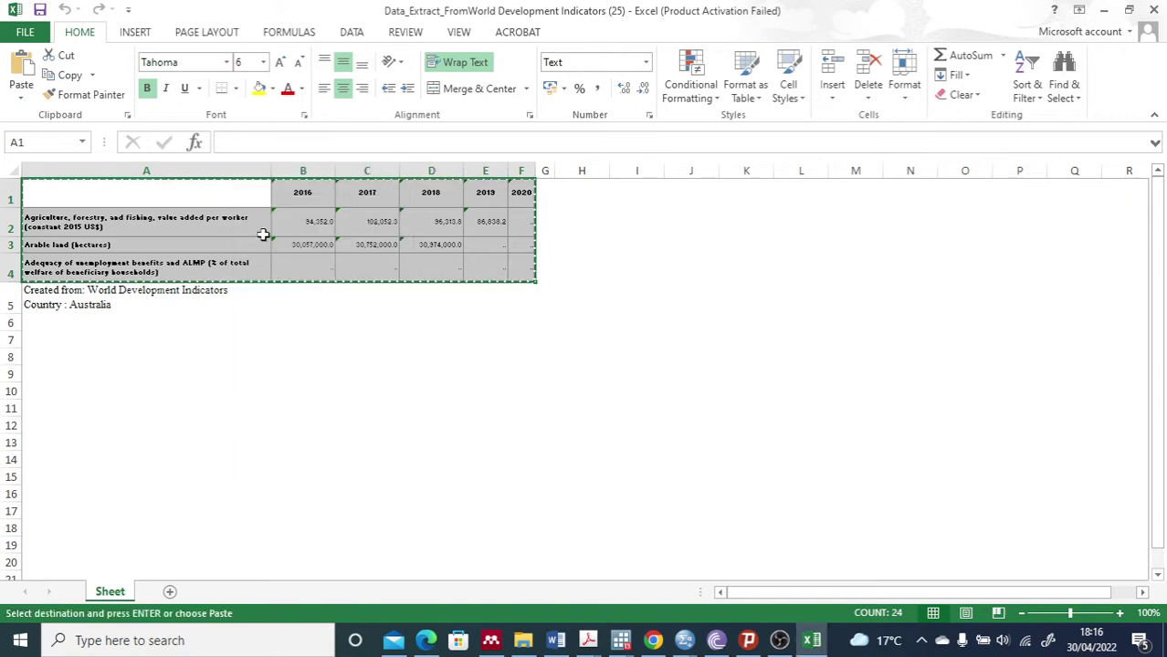
{"action": "left_click", "coordinate": [169, 592]}
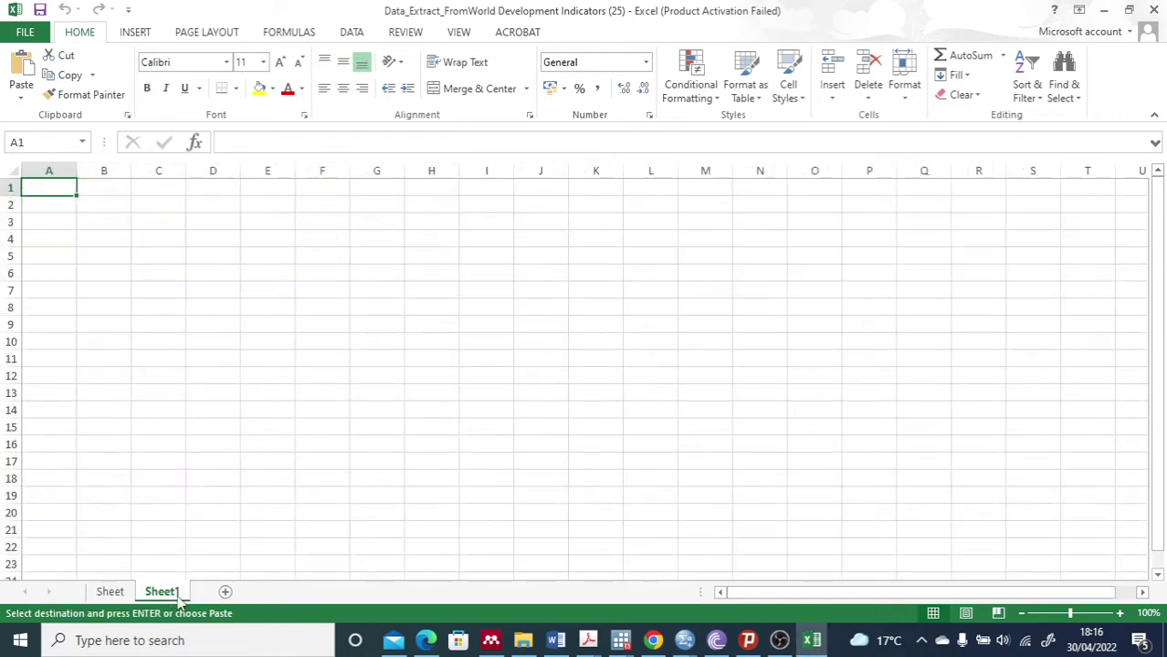
{"action": "right_click", "coordinate": [56, 189]}
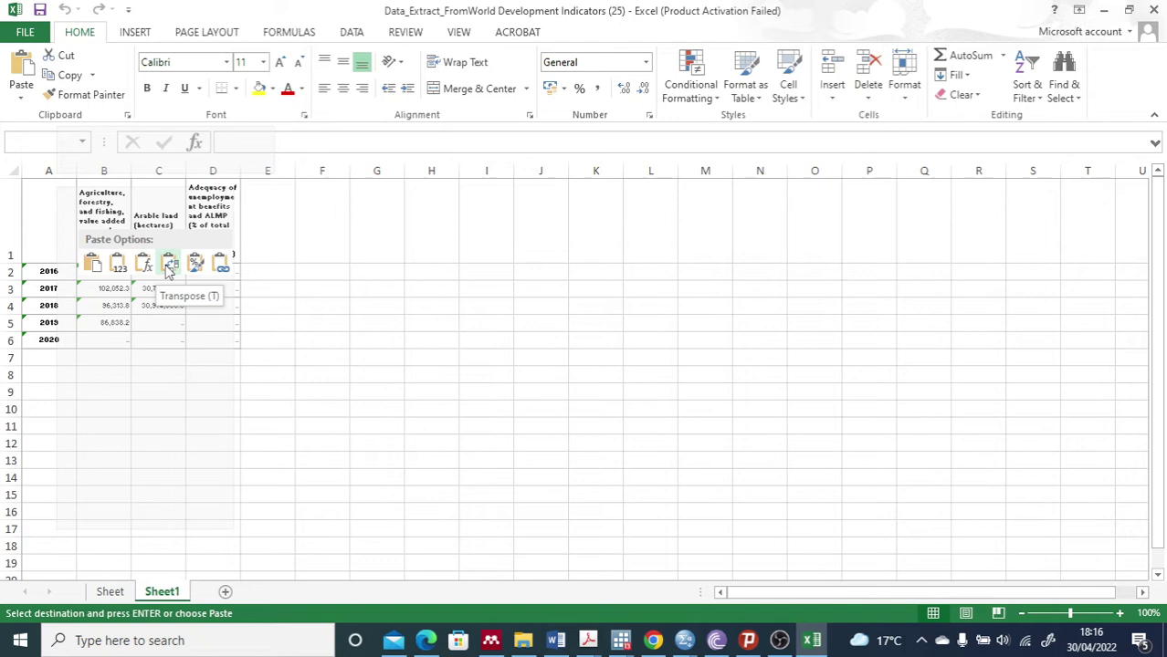
{"action": "left_click", "coordinate": [169, 265]}
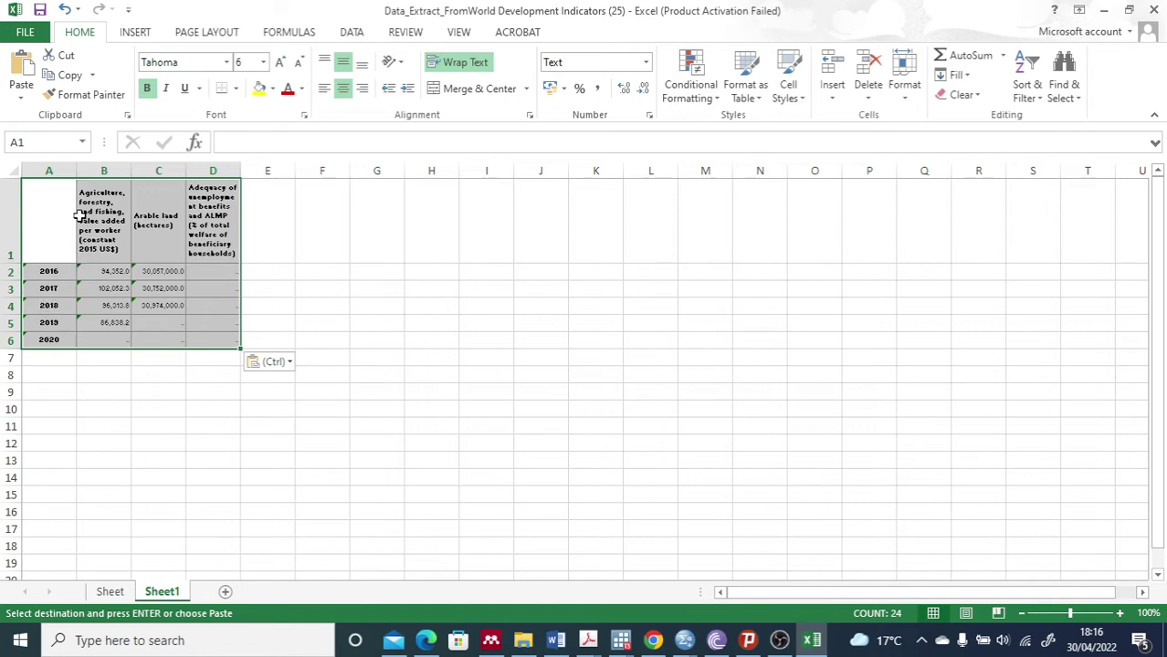
Move the transposed table A1:D6 to start at B1 and begin entering the country in A2.
{"action": "left_click", "coordinate": [48, 222]}
{"action": "mouse_move", "coordinate": [48, 195]}
{"action": "left_mouse_down"}
{"action": "mouse_move", "coordinate": [198, 253]}
{"action": "mouse_move", "coordinate": [221, 337]}
{"action": "left_mouse_up"}
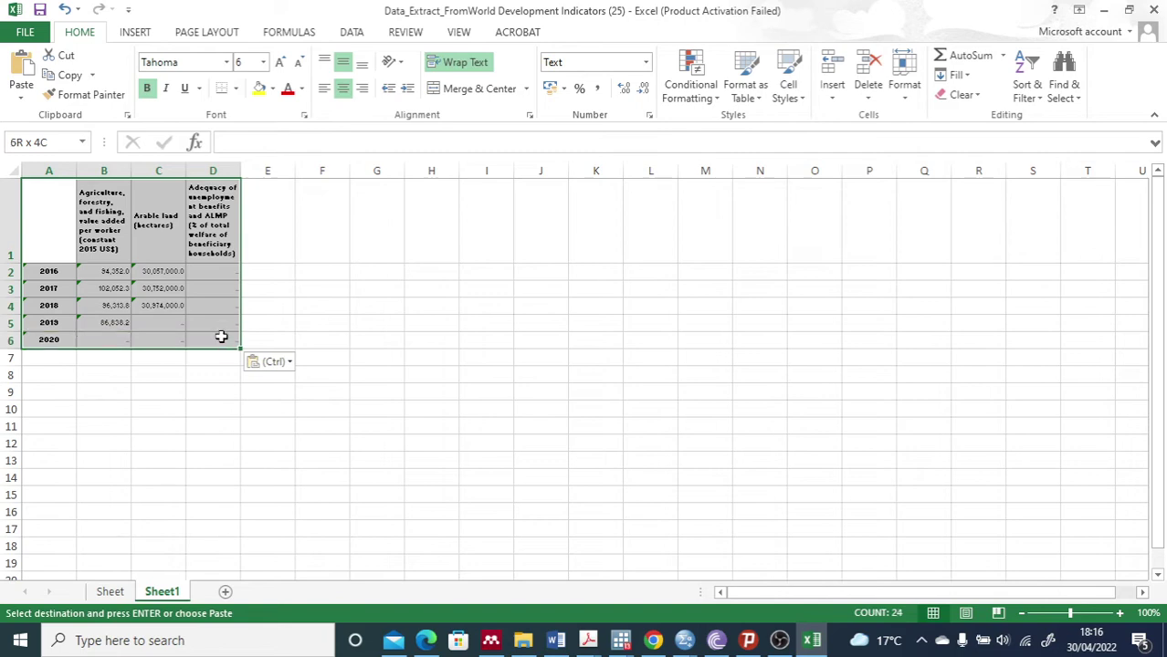
{"action": "right_click", "coordinate": [51, 222]}
{"action": "left_click", "coordinate": [67, 233]}
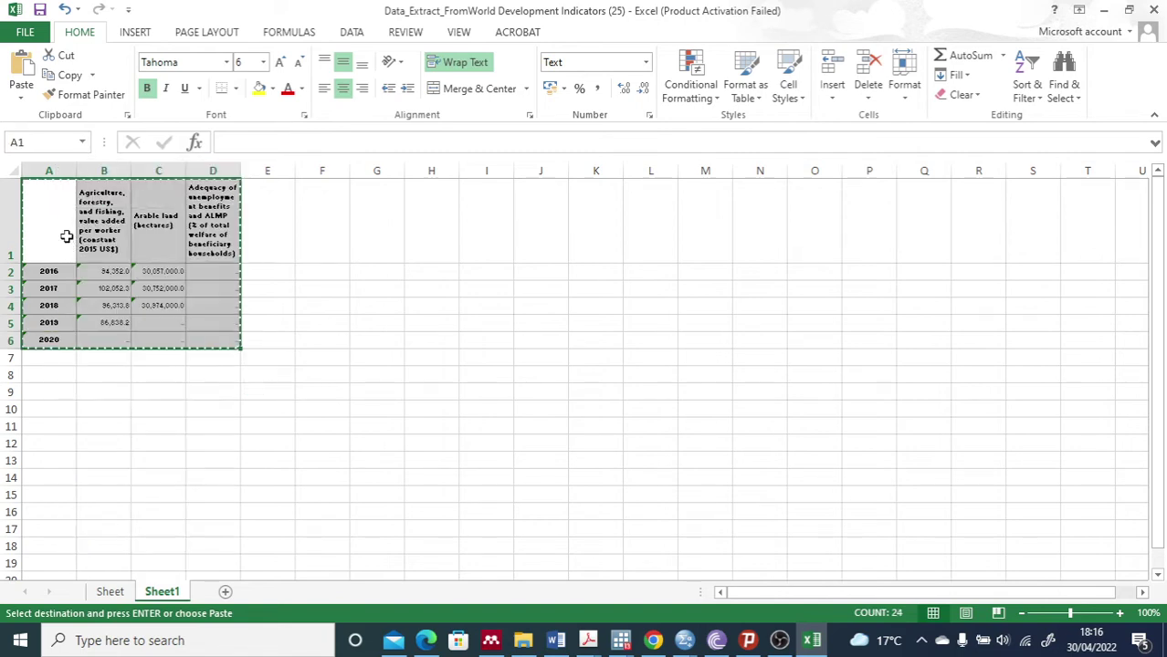
{"action": "left_click", "coordinate": [103, 215]}
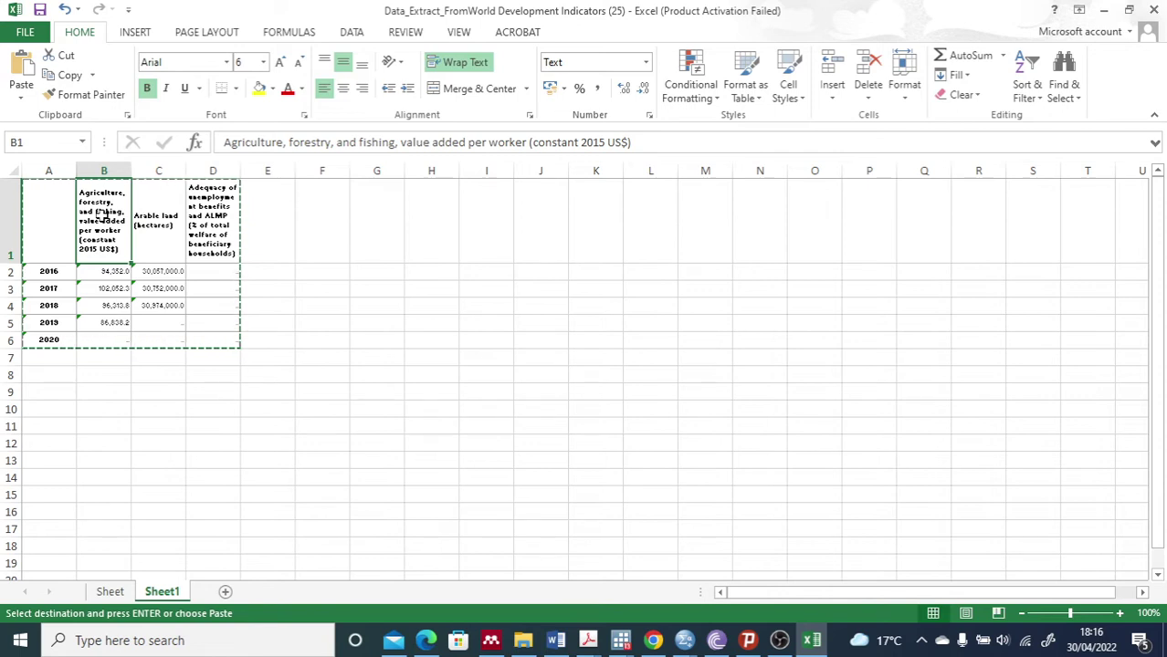
{"action": "right_click", "coordinate": [103, 215]}
{"action": "left_click", "coordinate": [138, 290]}
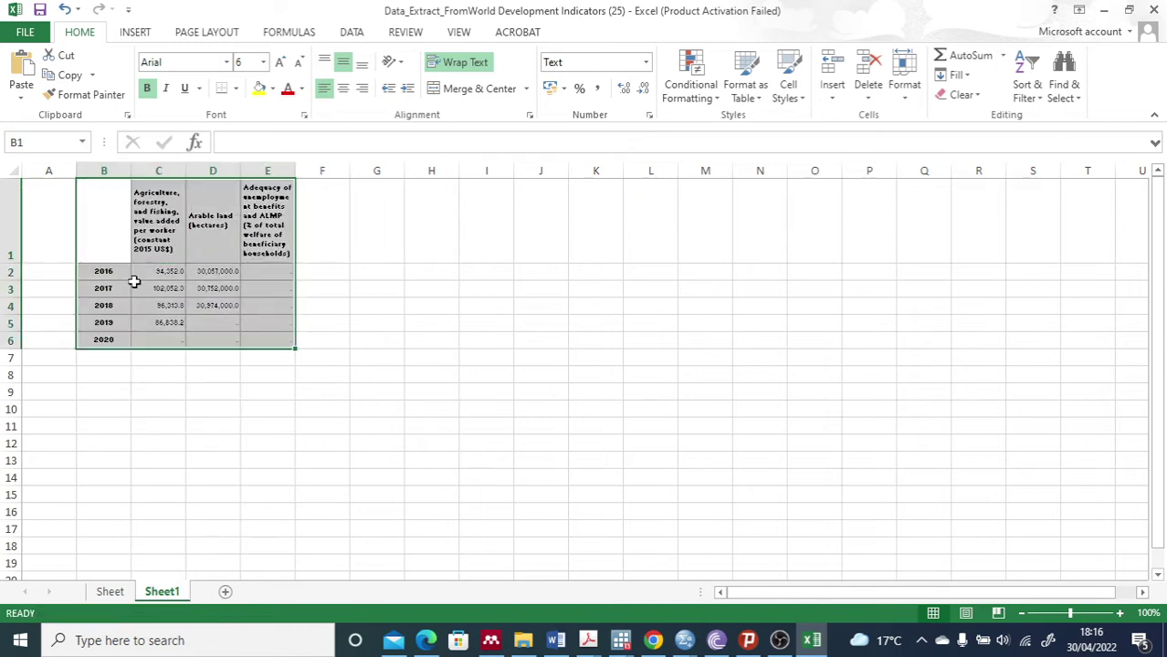
{"action": "left_click", "coordinate": [51, 277]}
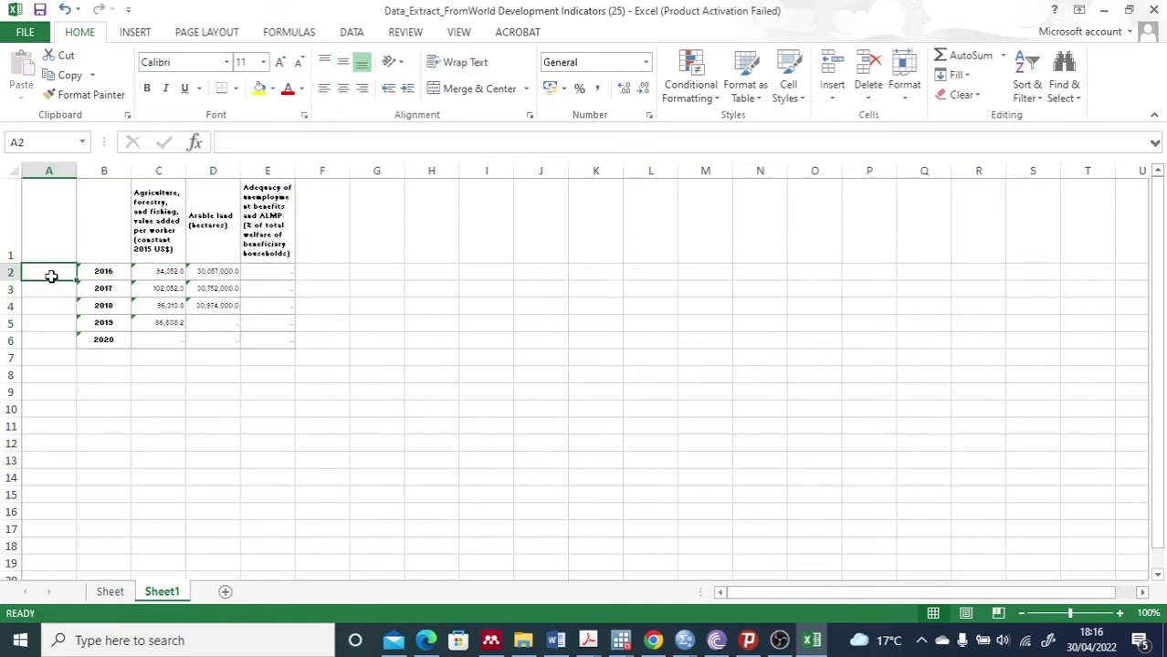
{"action": "type", "text": "Australia"}
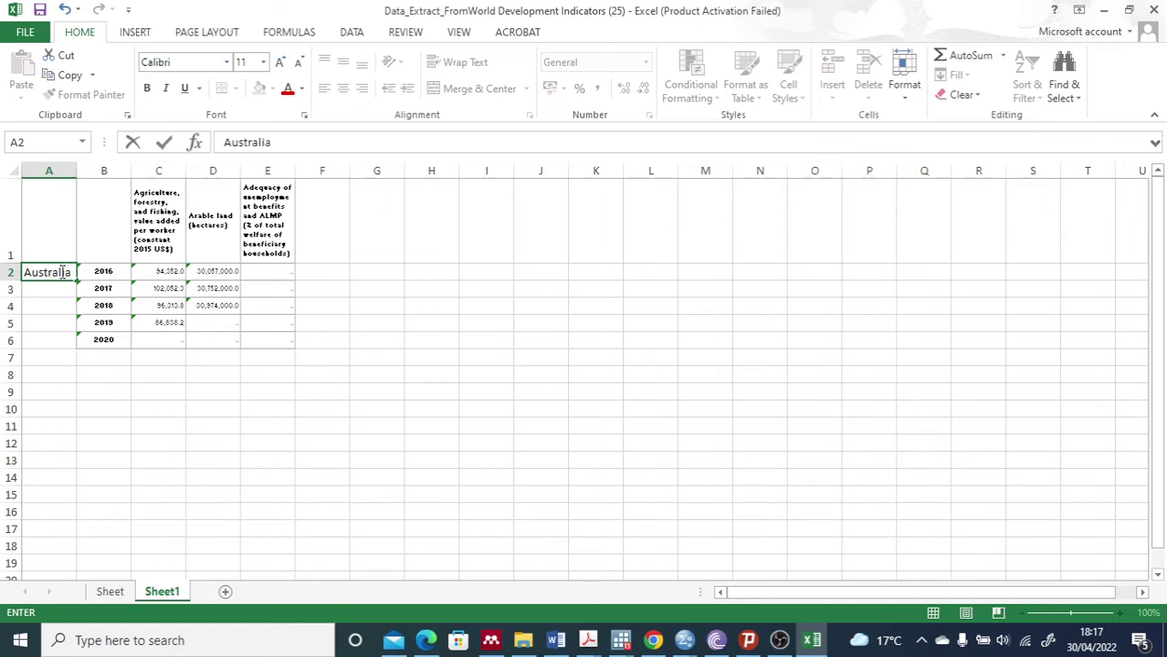
Enter Australia in A2 and fill it down through A6 for 2016–2020.
{"action": "left_click", "coordinate": [55, 289]}
{"action": "left_click", "coordinate": [57, 272]}
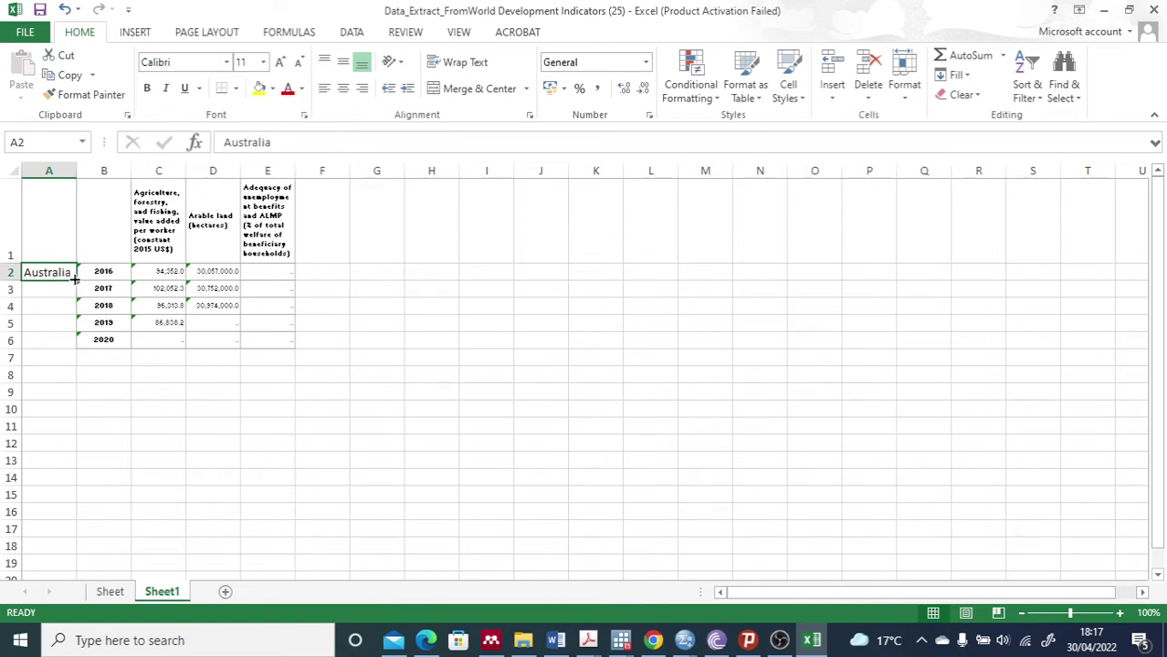
{"action": "left_click_drag", "start_coordinate": [75, 279], "coordinate": [71, 342]}
{"action": "left_click", "coordinate": [54, 389]}
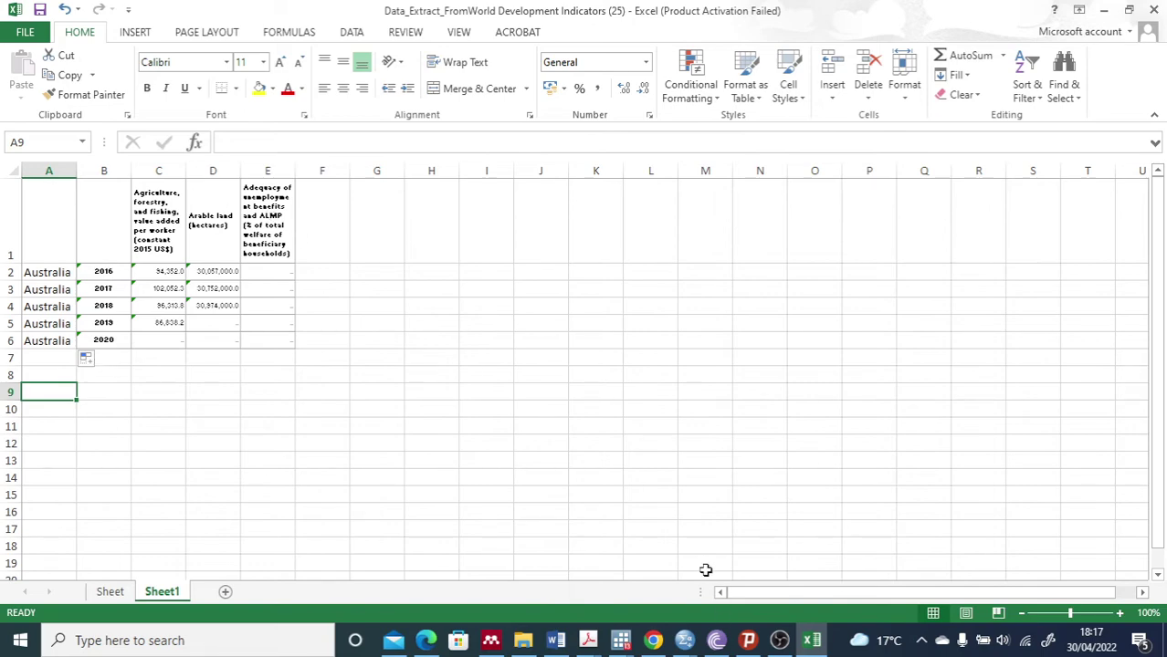
Back on the World Bank page, preview Austria and download its page data as formatted Excel.
{"action": "mouse_move", "coordinate": [683, 640]}
{"action": "left_click", "coordinate": [626, 580]}
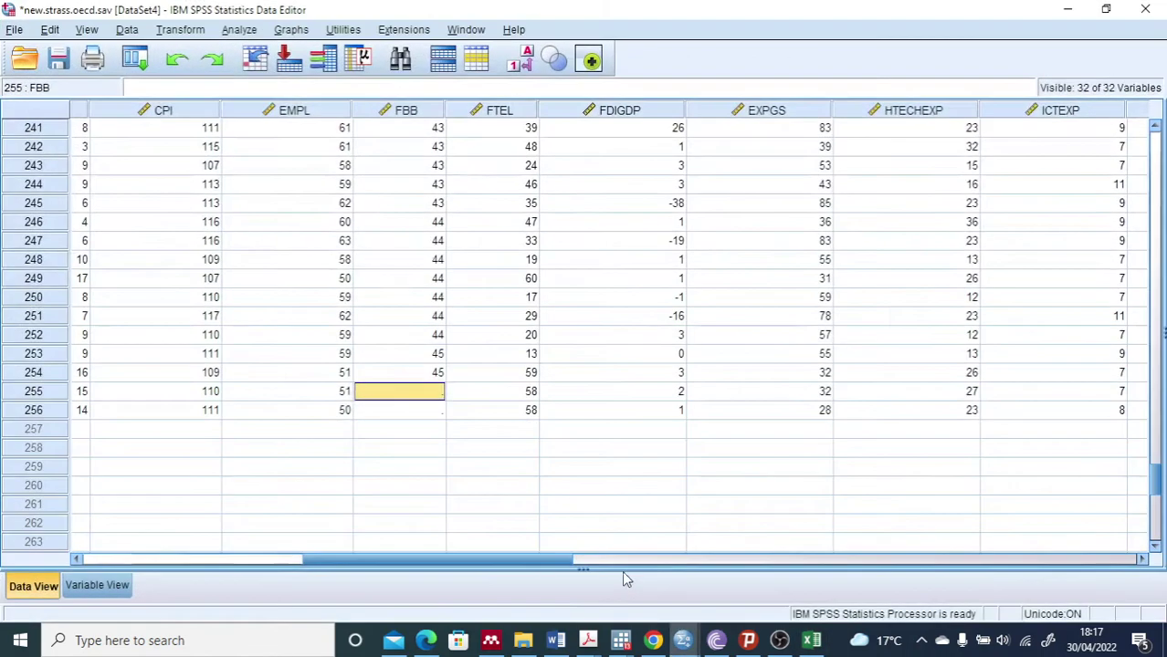
{"action": "left_click", "coordinate": [693, 645]}
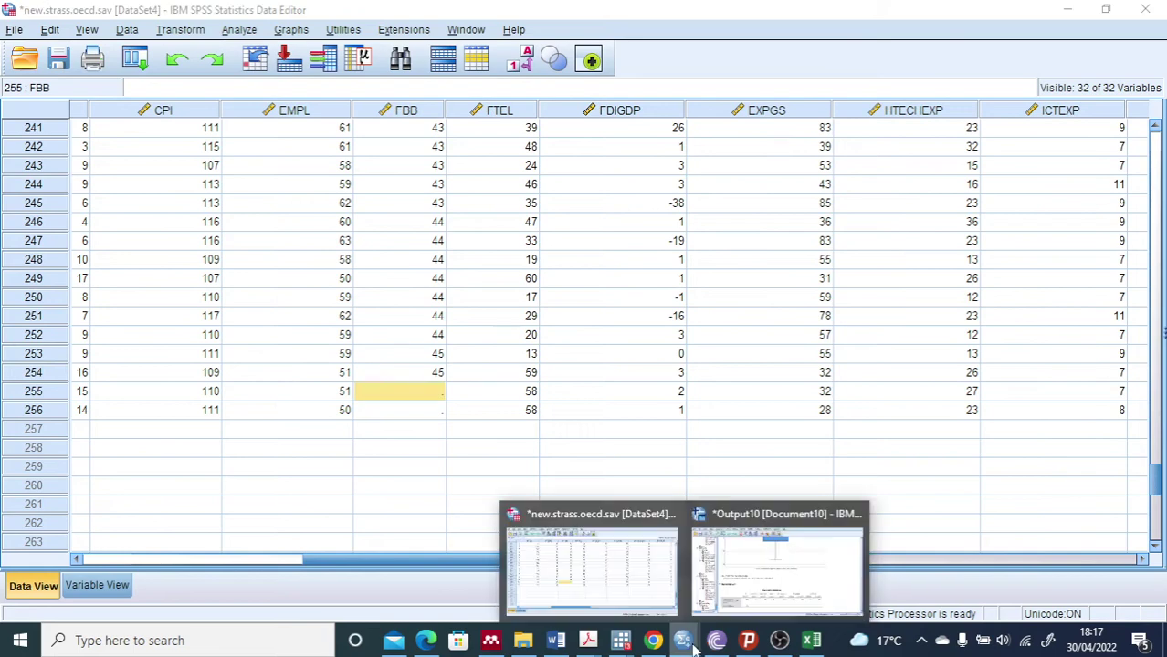
{"action": "left_click", "coordinate": [652, 639]}
{"action": "left_click", "coordinate": [96, 257]}
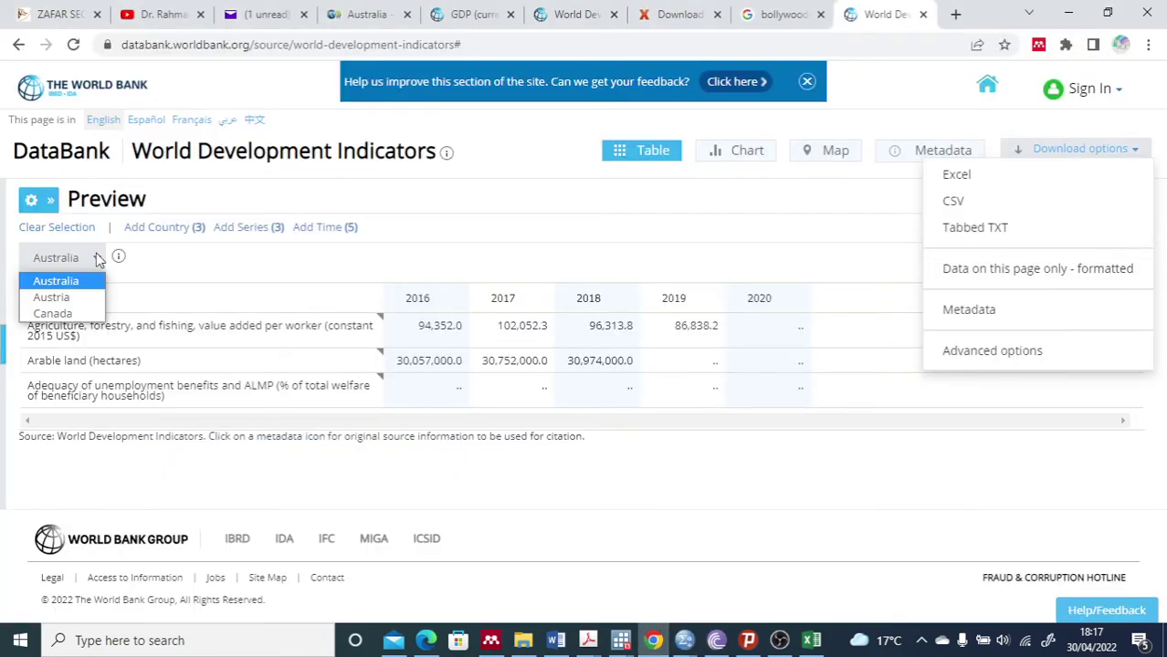
{"action": "left_click", "coordinate": [95, 297]}
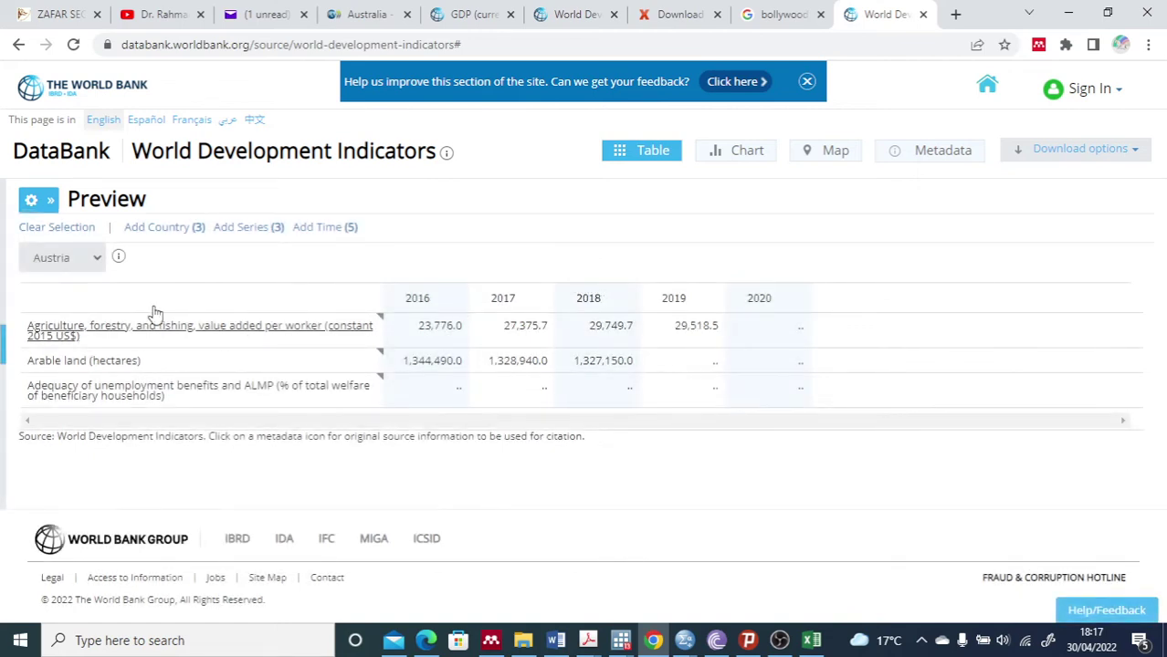
{"action": "left_click", "coordinate": [1132, 151]}
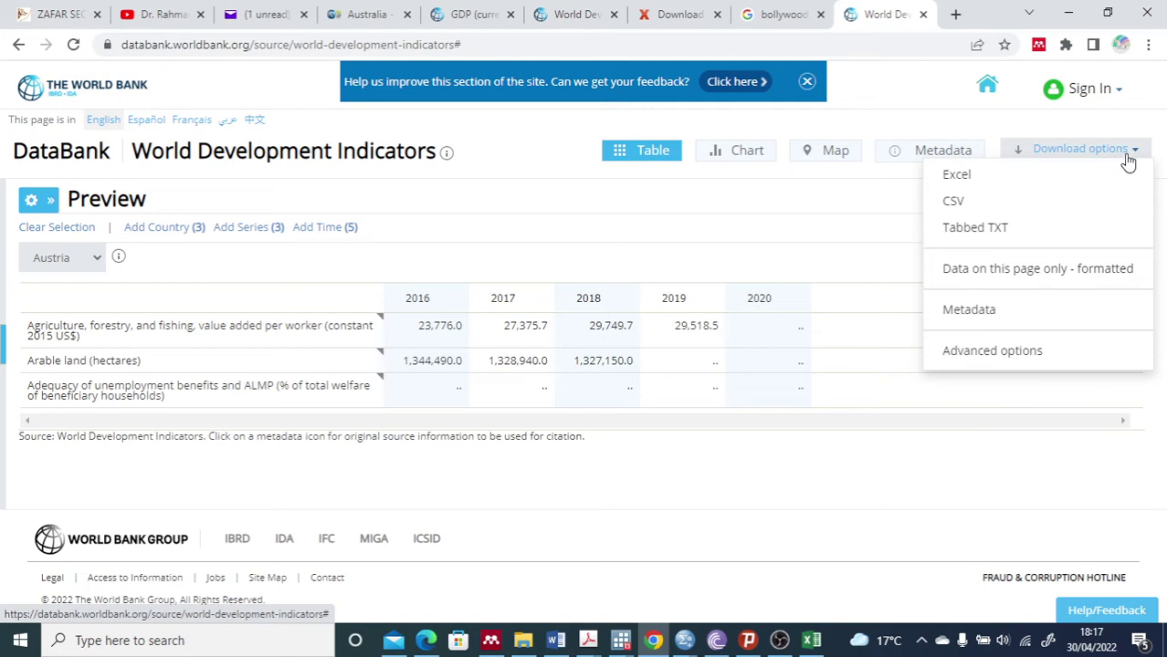
{"action": "left_click", "coordinate": [1054, 270]}
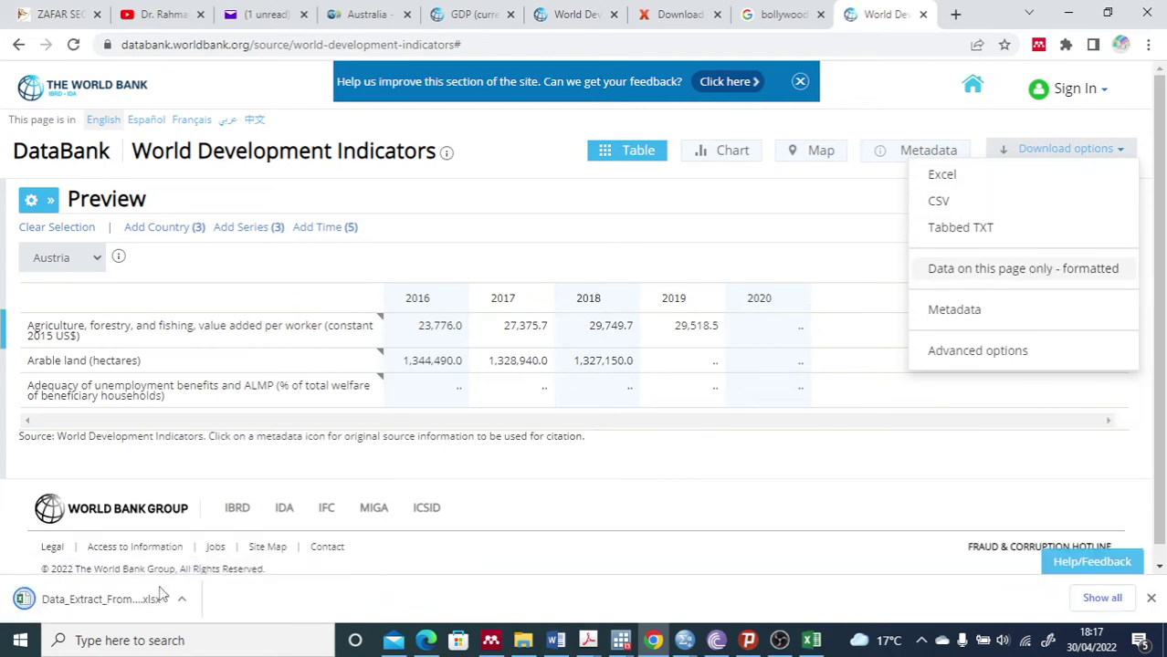
Switch the preview to Canada and open the downloaded Austria workbook.
{"action": "left_click", "coordinate": [96, 259]}
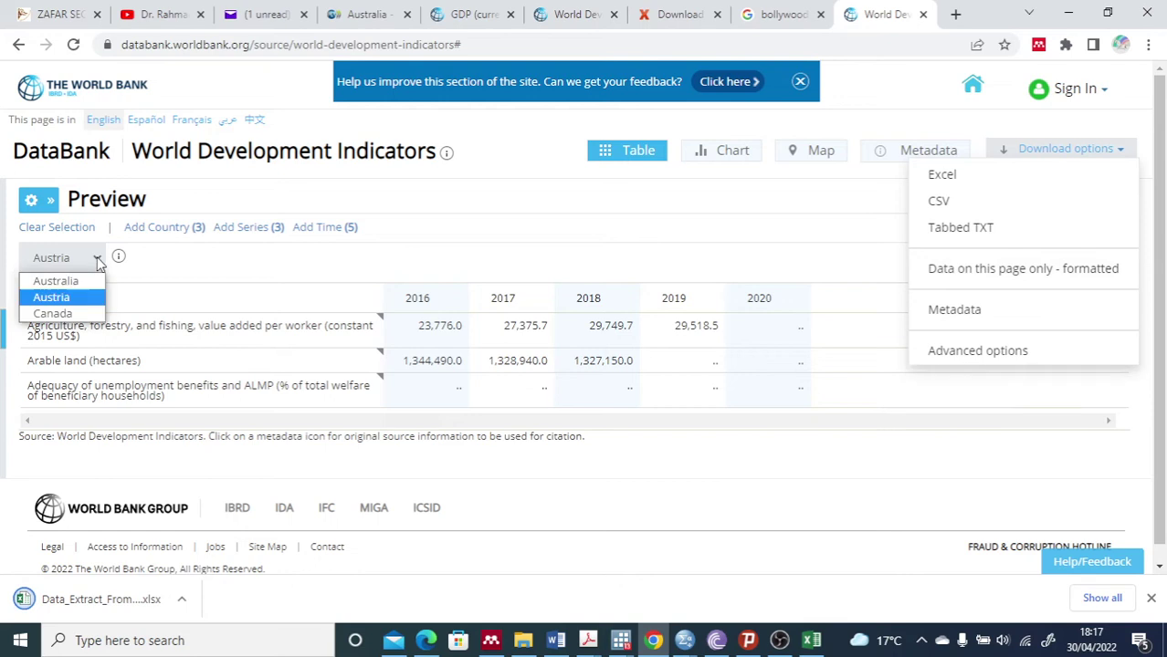
{"action": "left_click", "coordinate": [73, 315]}
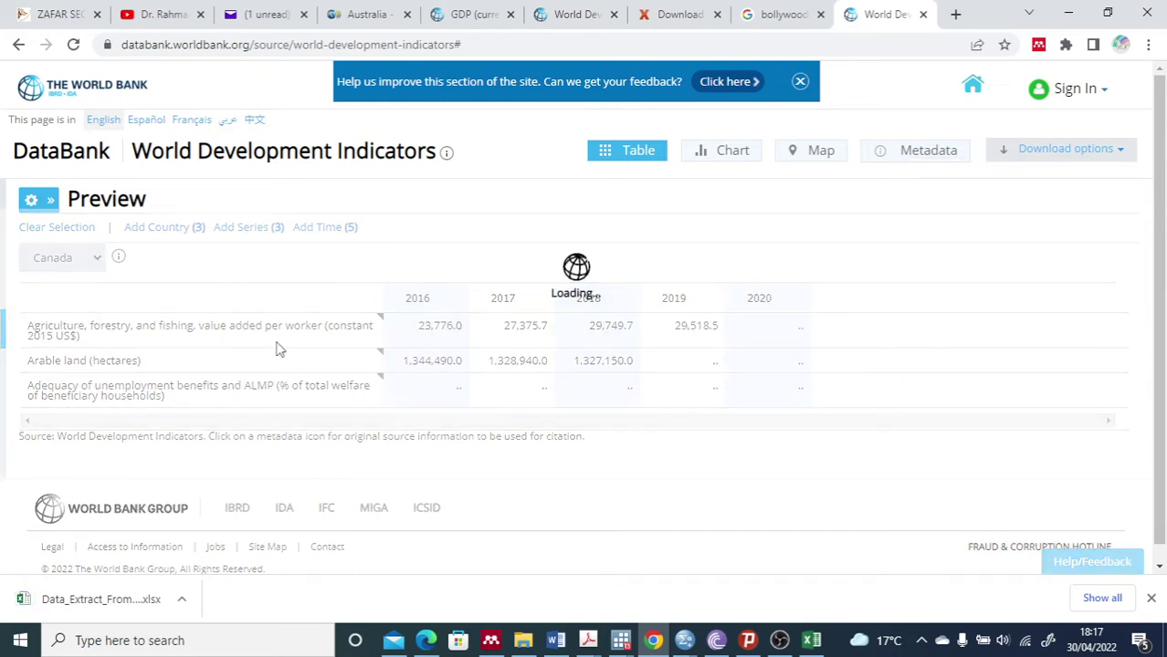
{"action": "left_click", "coordinate": [182, 598]}
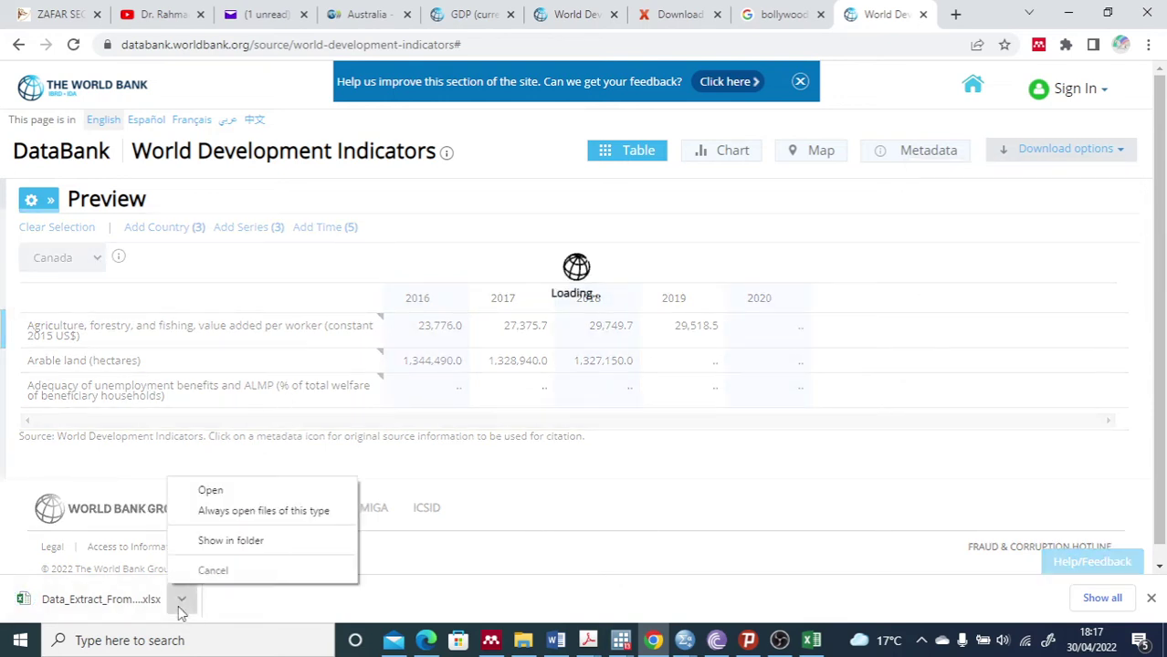
Enable editing in the Austria extract, copy its A1:F4 table, and return to the panel workbook.
{"action": "left_click", "coordinate": [216, 491]}
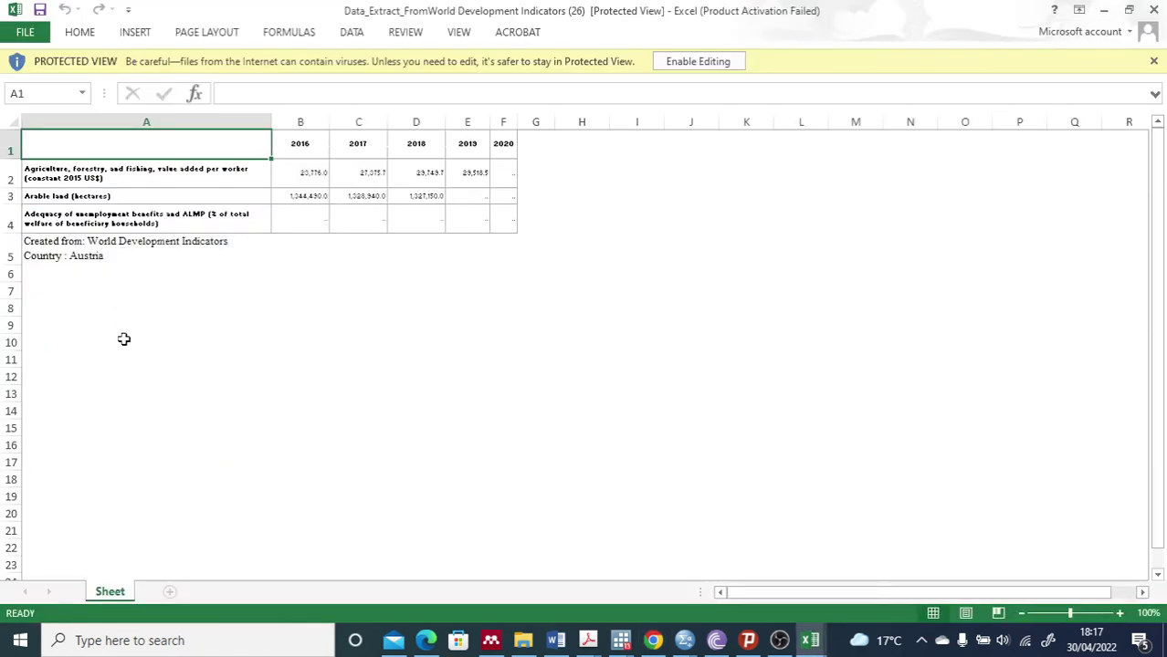
{"action": "left_click_drag", "start_coordinate": [69, 137], "coordinate": [499, 219]}
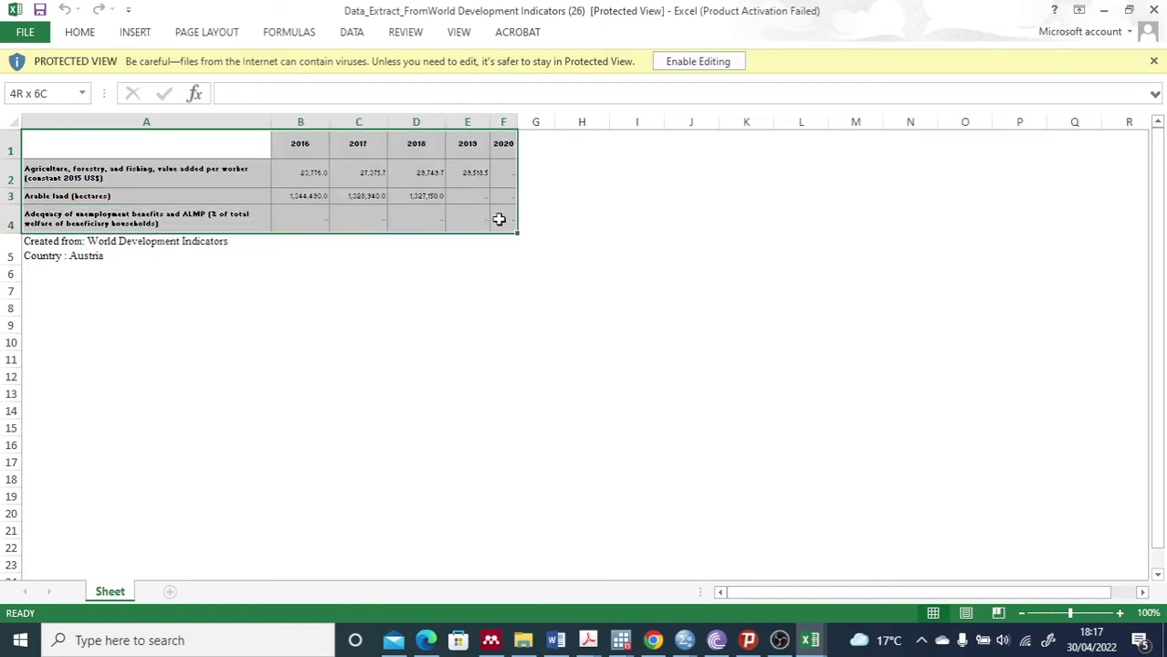
{"action": "left_click", "coordinate": [693, 60]}
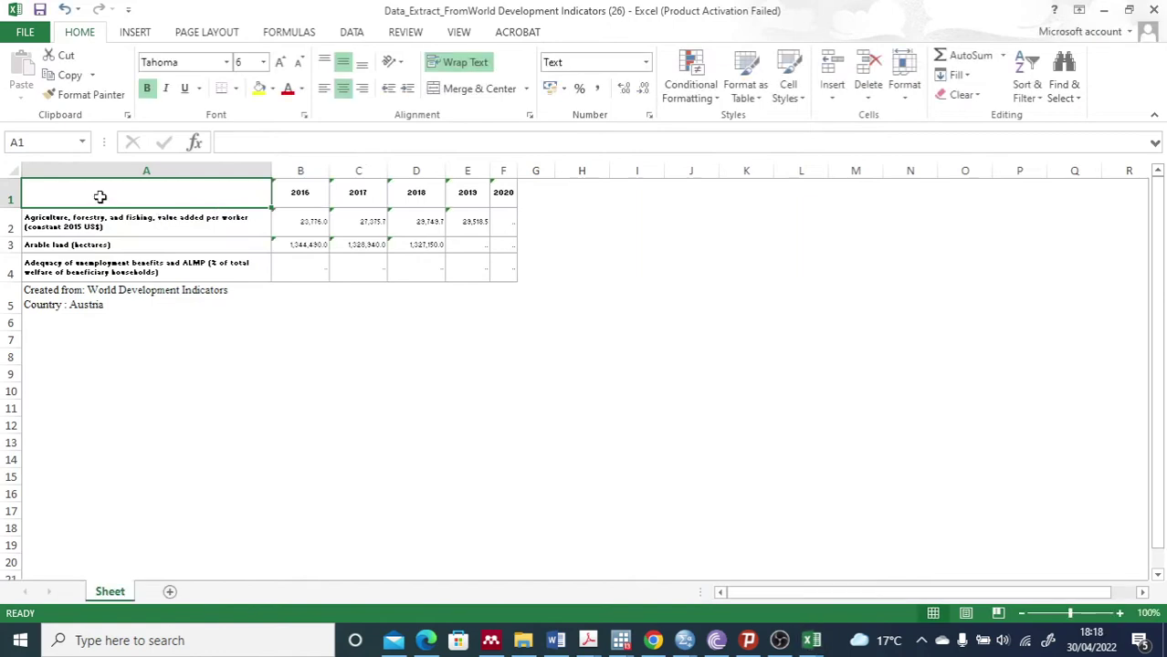
{"action": "left_click_drag", "start_coordinate": [98, 196], "coordinate": [493, 265]}
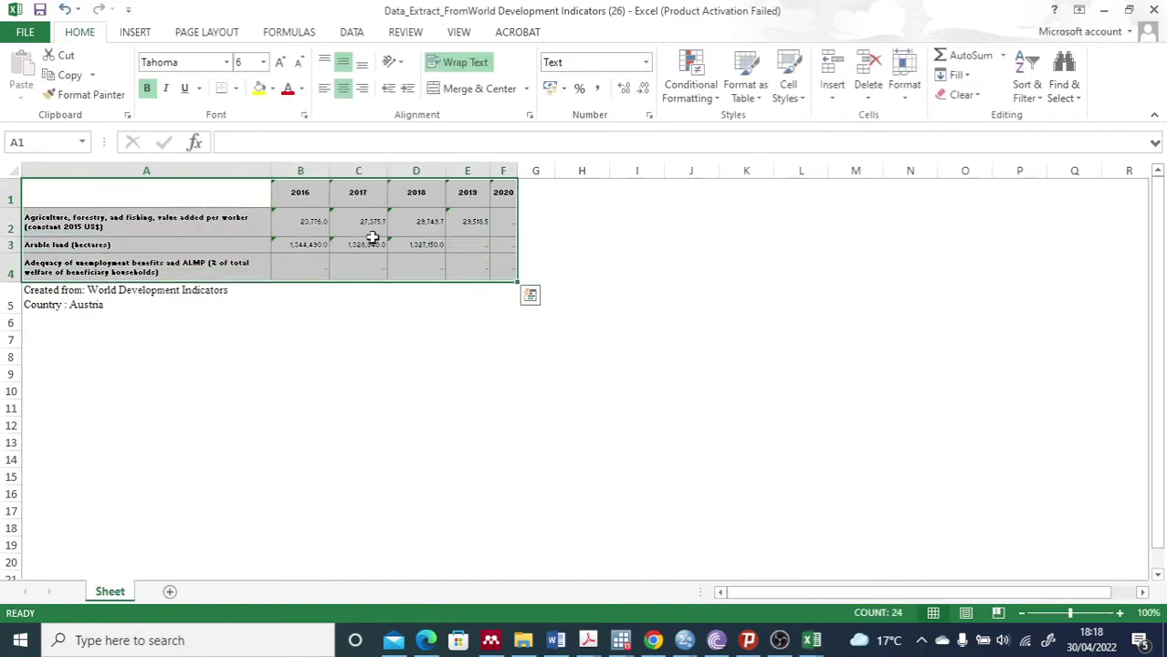
{"action": "right_click", "coordinate": [196, 194]}
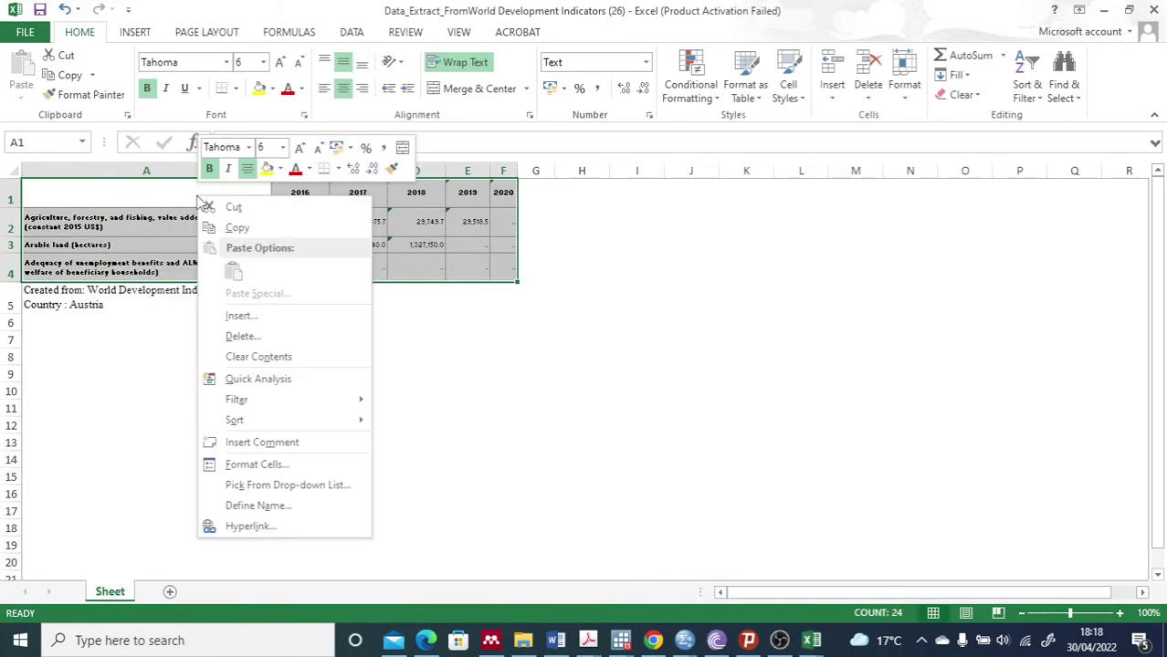
{"action": "left_click", "coordinate": [235, 227]}
{"action": "mouse_move", "coordinate": [808, 640]}
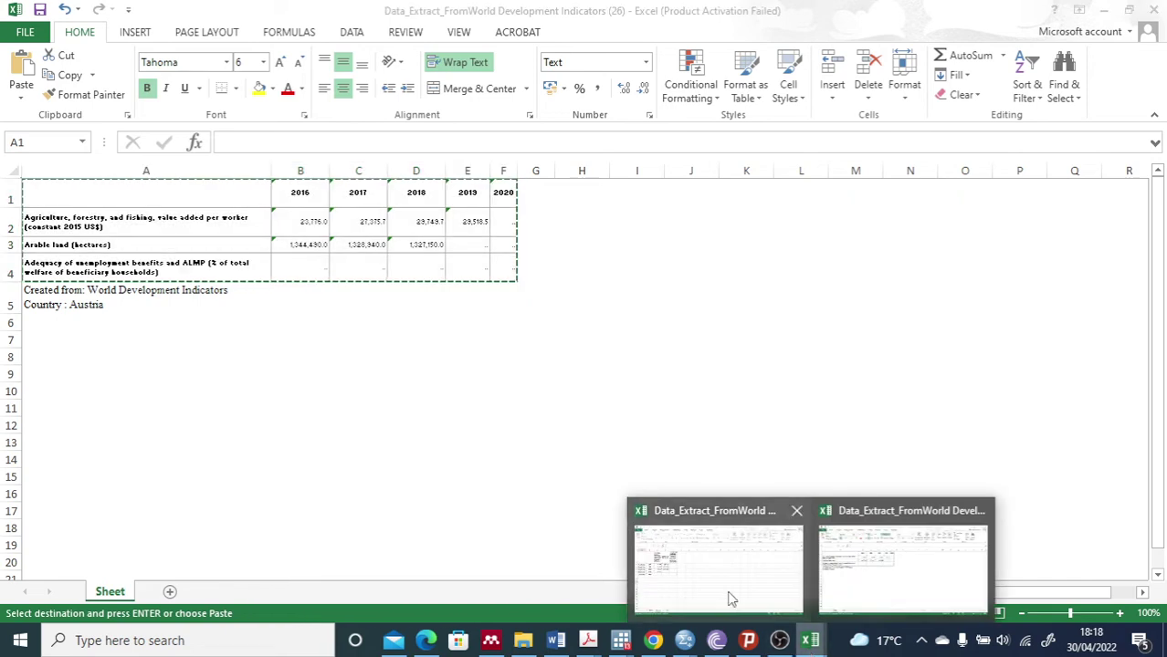
{"action": "left_click", "coordinate": [732, 595]}
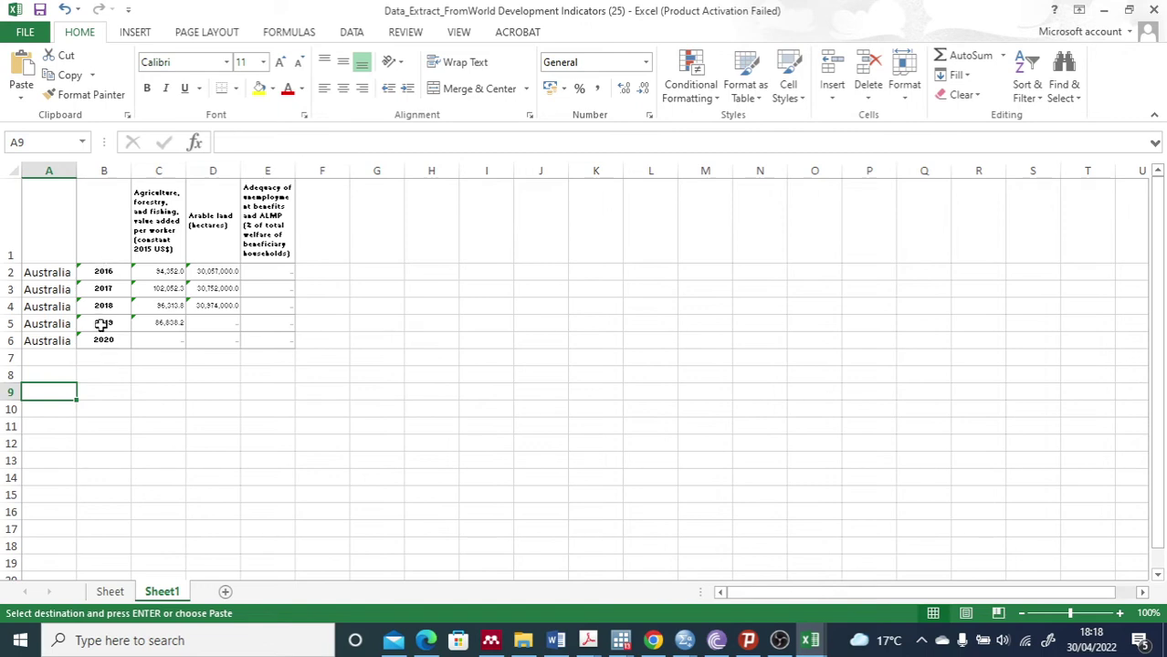
Paste the Austria data block at B7 and delete the duplicated header row 7.
{"action": "left_click", "coordinate": [100, 359]}
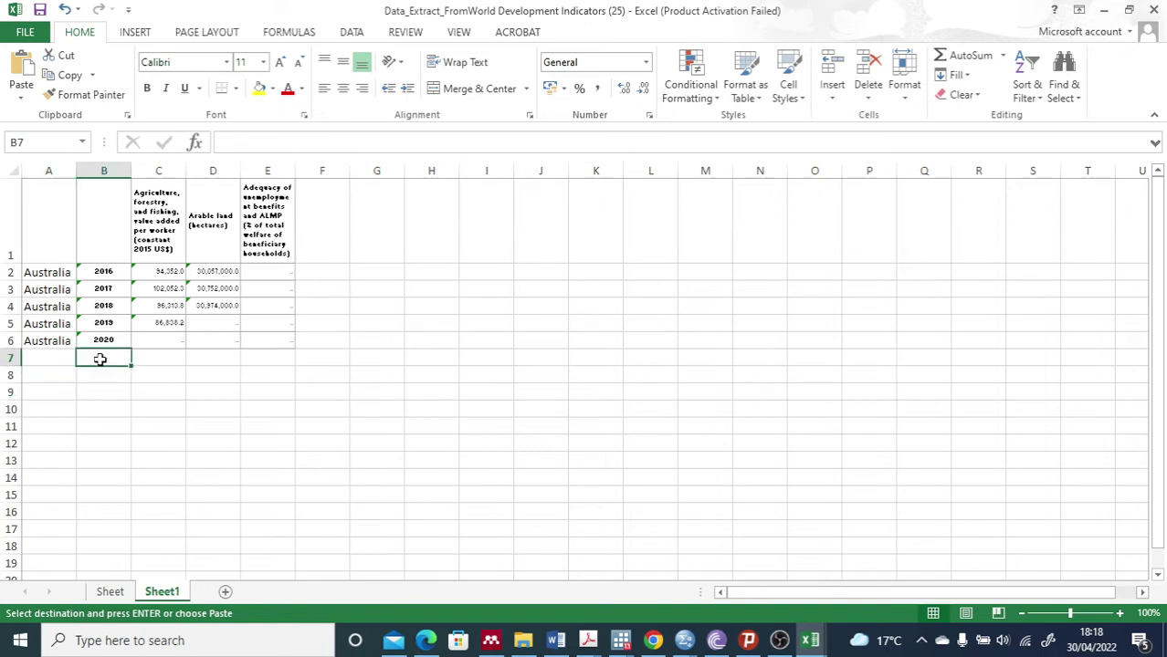
{"action": "right_click", "coordinate": [101, 363]}
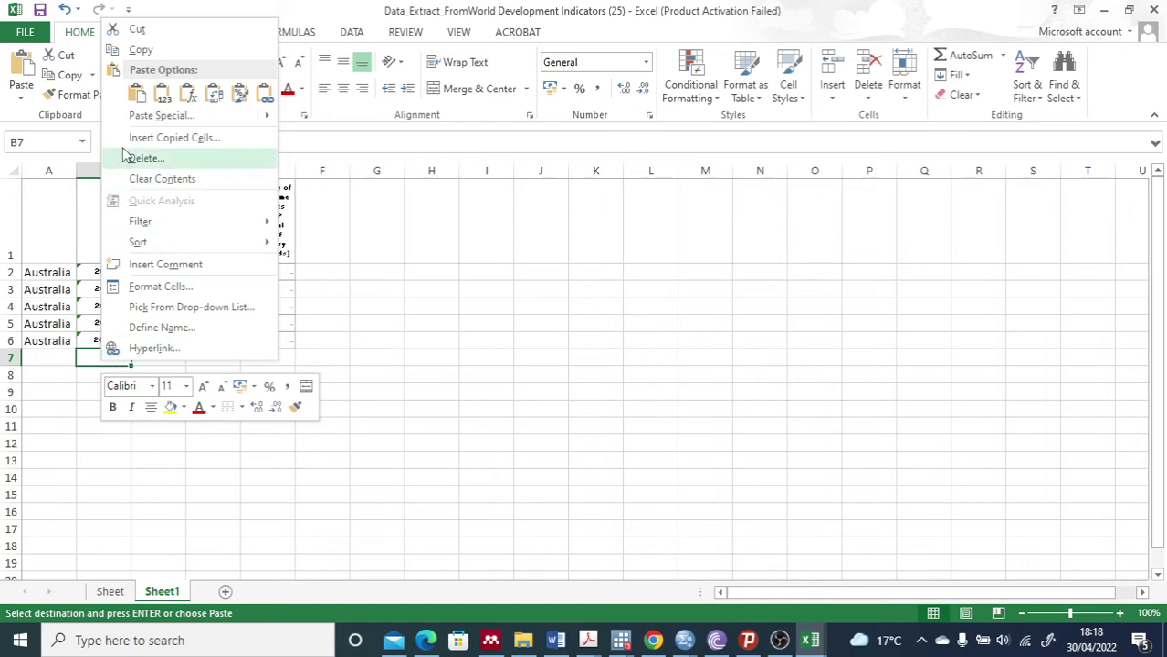
{"action": "left_click", "coordinate": [225, 97]}
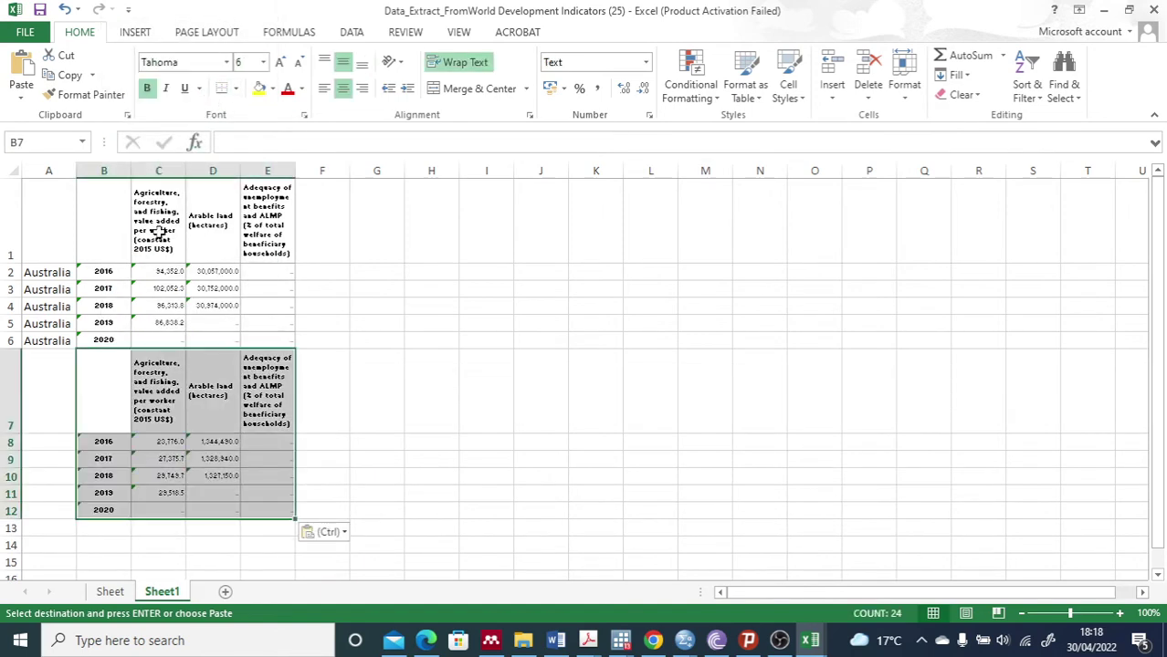
{"action": "left_click", "coordinate": [4, 380]}
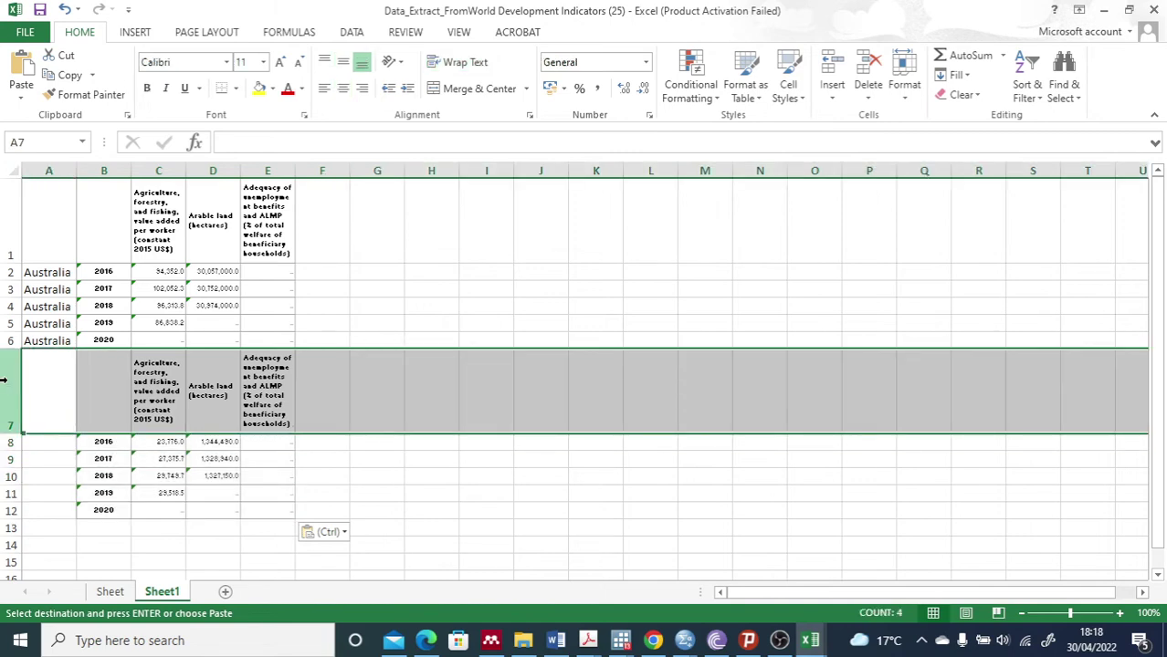
{"action": "right_click", "coordinate": [4, 380]}
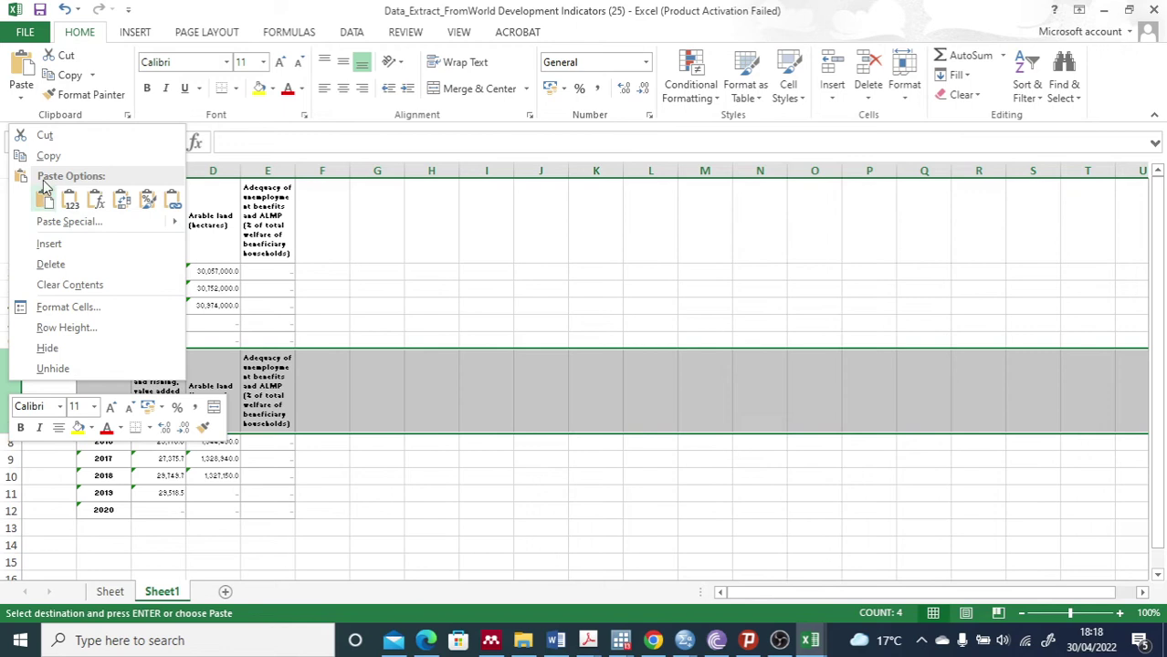
{"action": "left_click", "coordinate": [51, 264]}
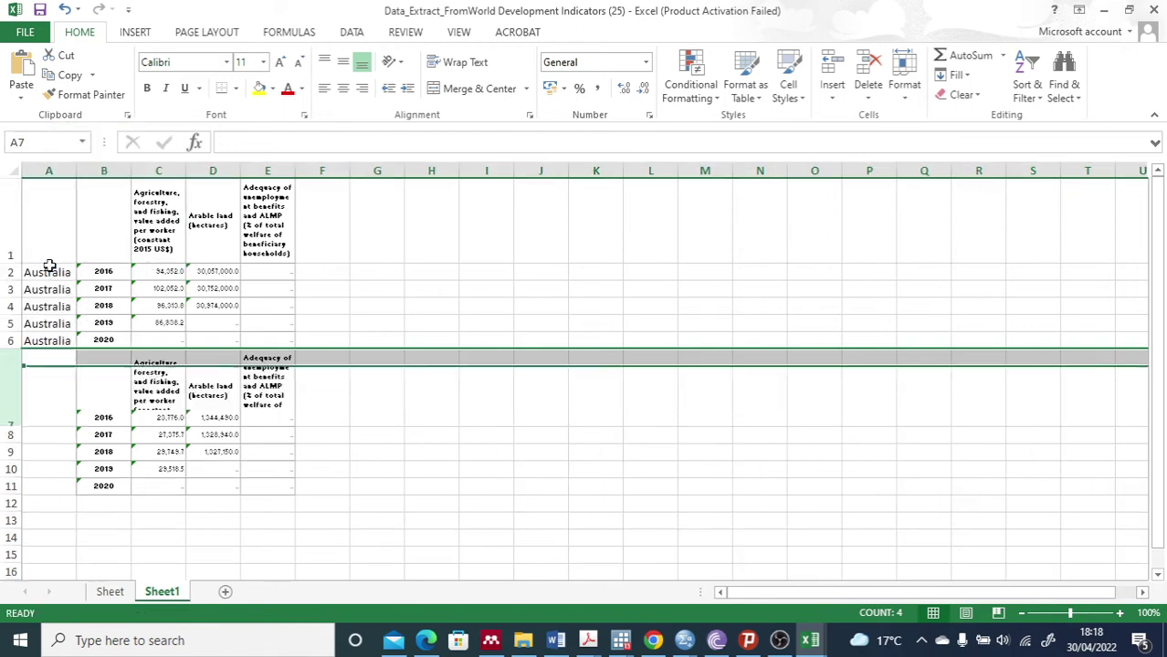
Enter 'Austria' in A7 and fill it down through A10.
{"action": "left_click", "coordinate": [48, 358]}
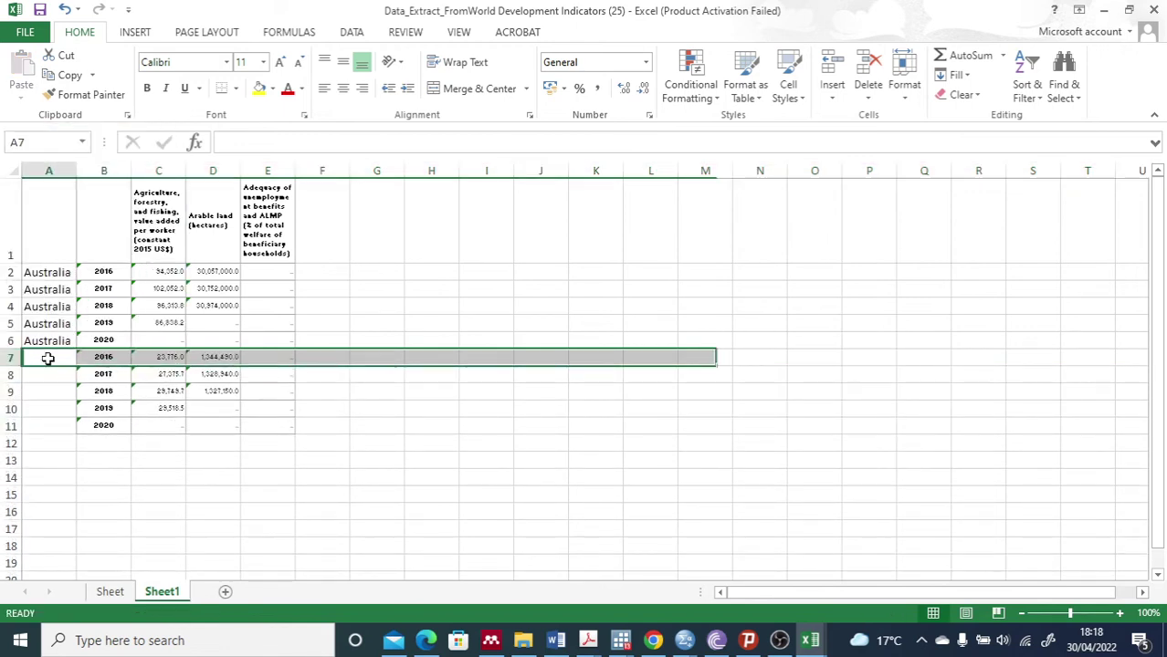
{"action": "type", "text": "A"}
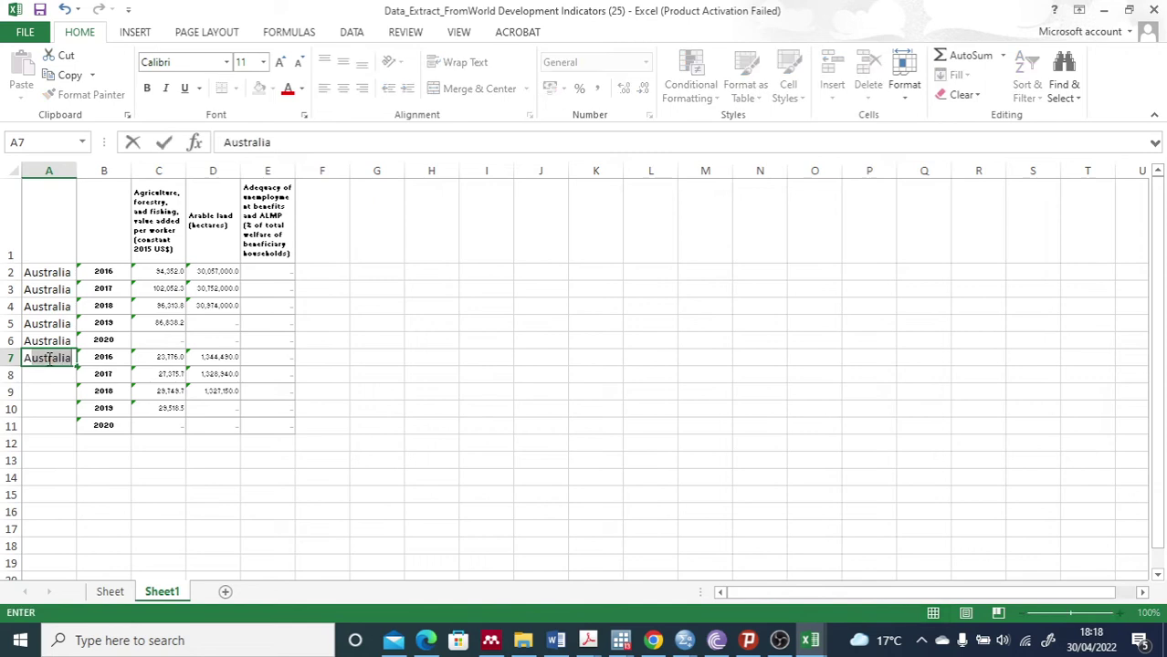
{"action": "type", "text": "ustria"}
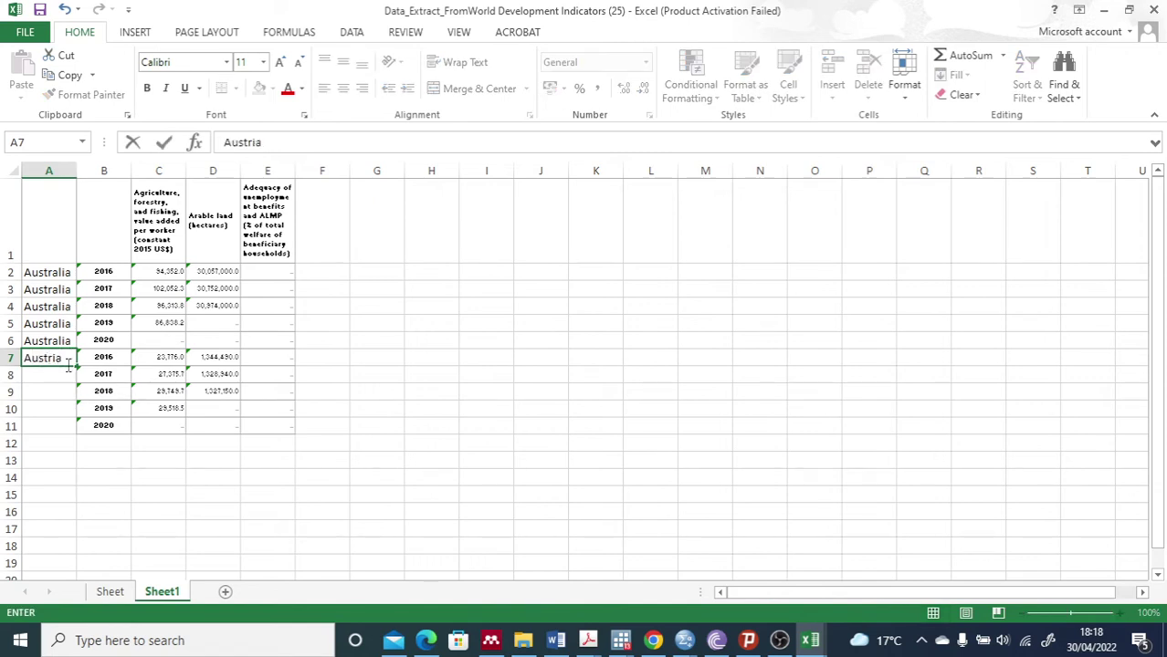
{"action": "key", "text": "ctrl+Return"}
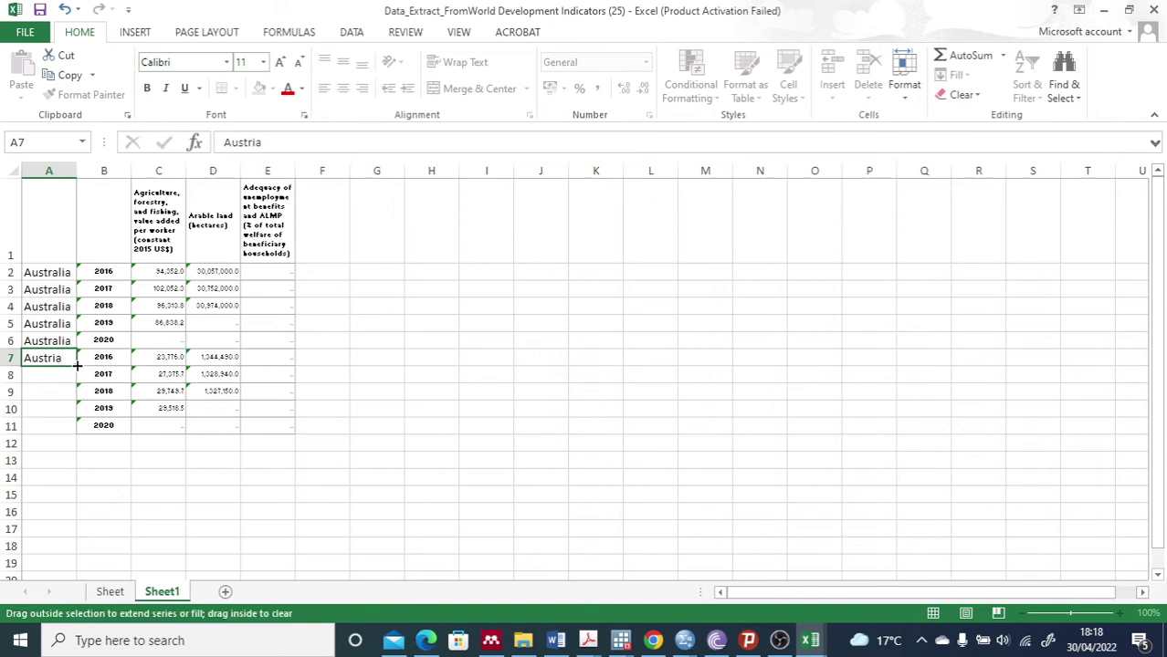
{"action": "left_click_drag", "start_coordinate": [76, 372], "coordinate": [77, 419]}
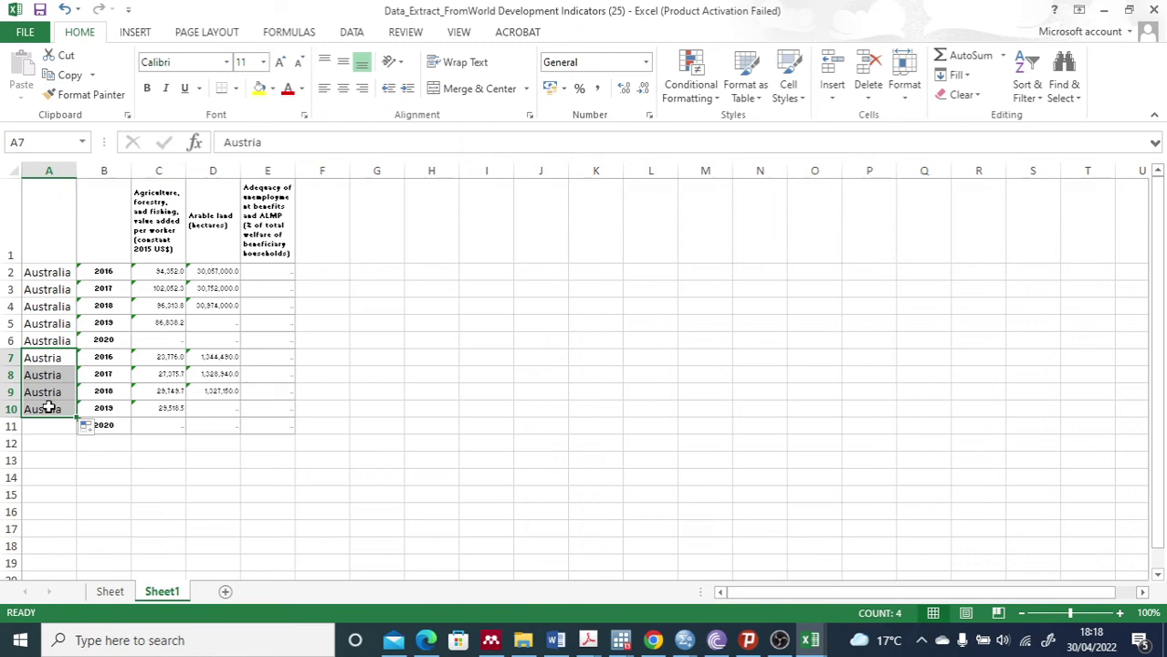
{"action": "left_click", "coordinate": [259, 497]}
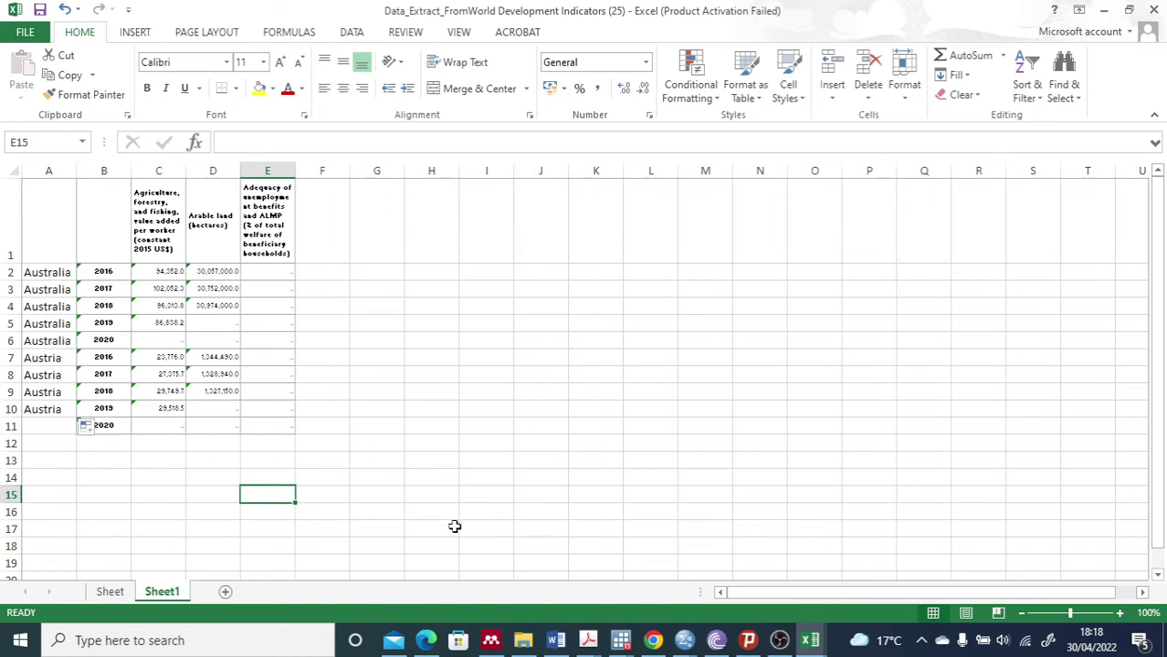
Download Canada's preview as 'Data on this page only - formatted' Excel file and open it.
{"action": "left_click", "coordinate": [653, 640]}
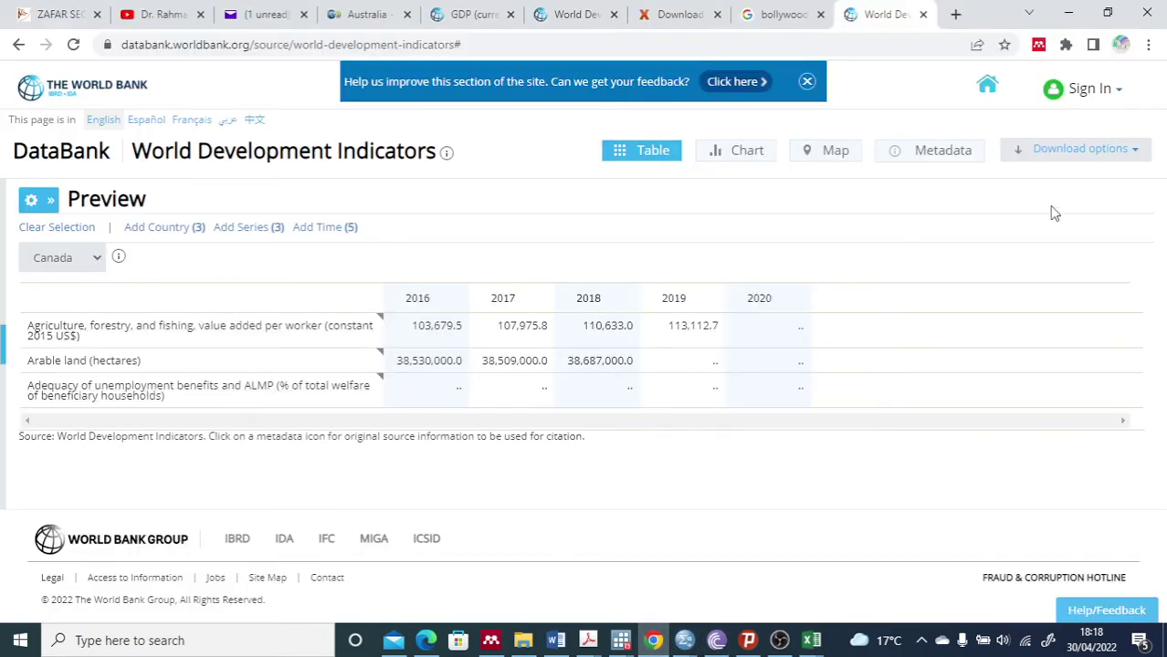
{"action": "left_click", "coordinate": [1129, 151]}
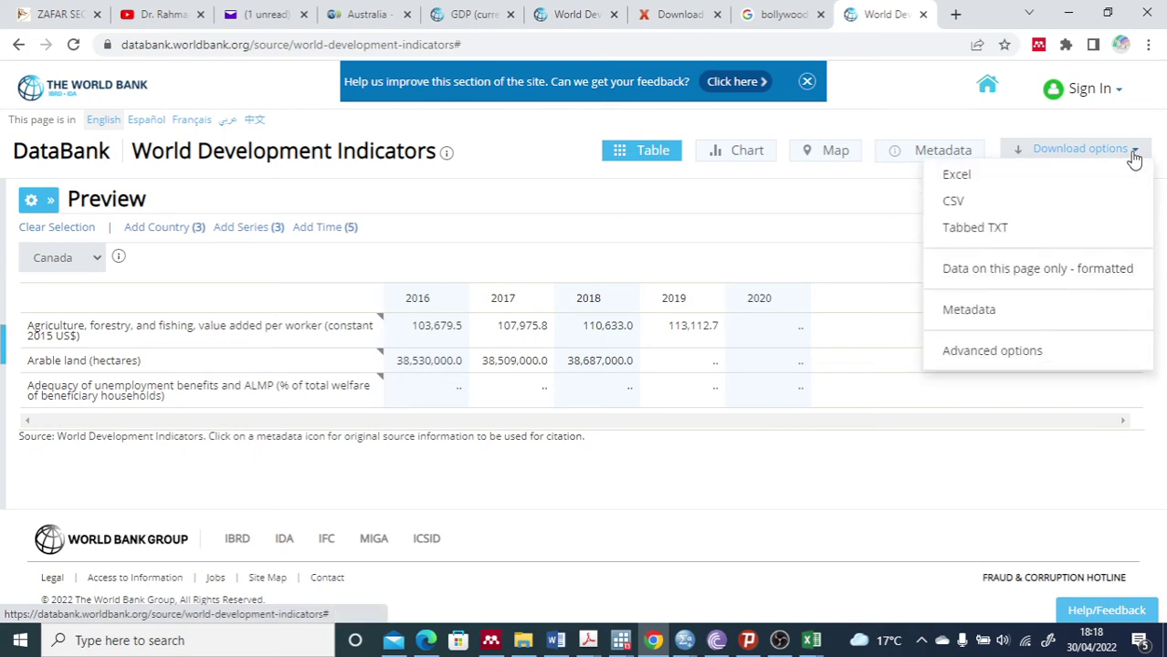
{"action": "left_click", "coordinate": [1075, 273]}
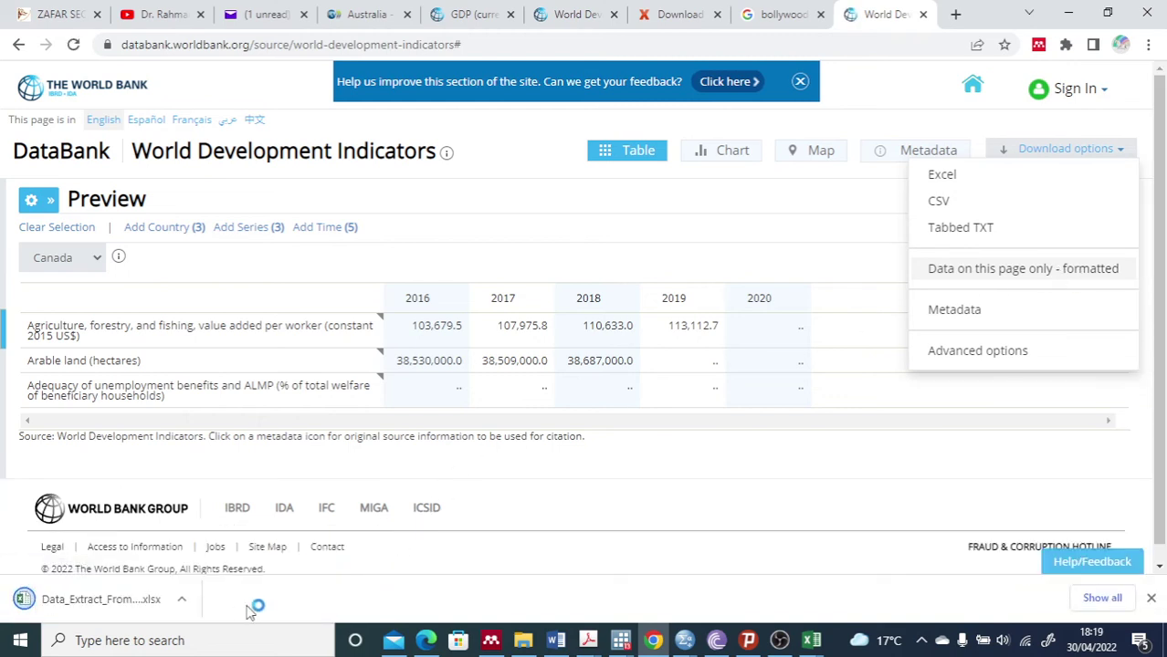
{"action": "left_click", "coordinate": [181, 600]}
{"action": "left_click", "coordinate": [211, 497]}
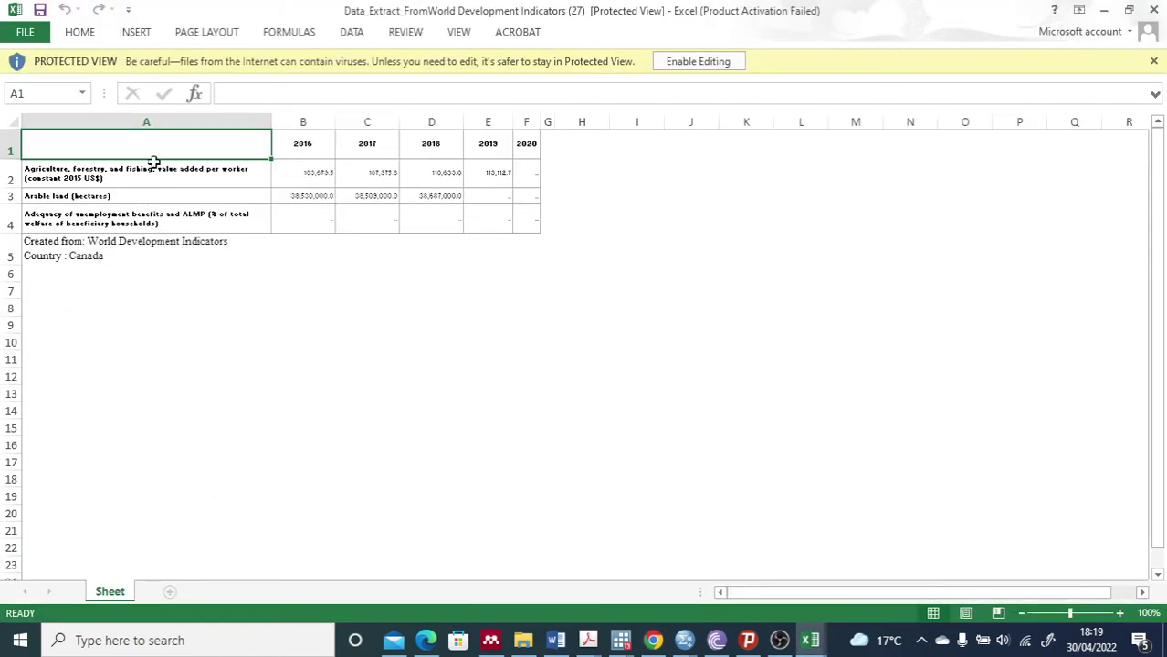
Enable editing in the Canada extract, copy its years and indicator values, and return to workbook (25).
{"action": "left_click", "coordinate": [294, 146]}
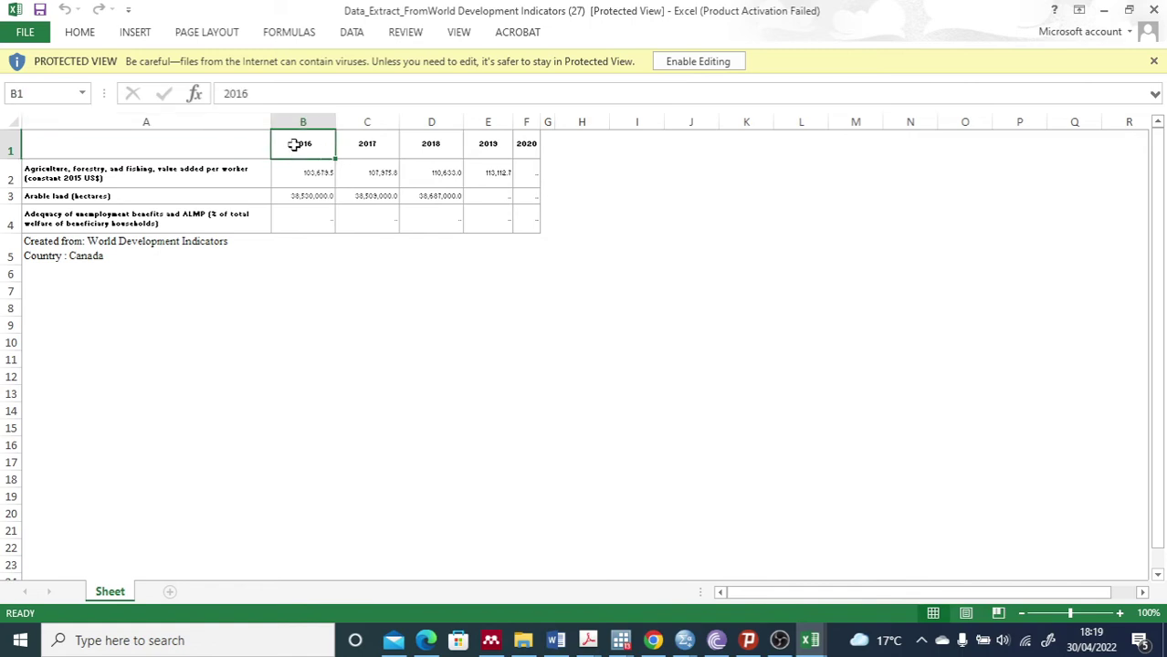
{"action": "left_click", "coordinate": [690, 58]}
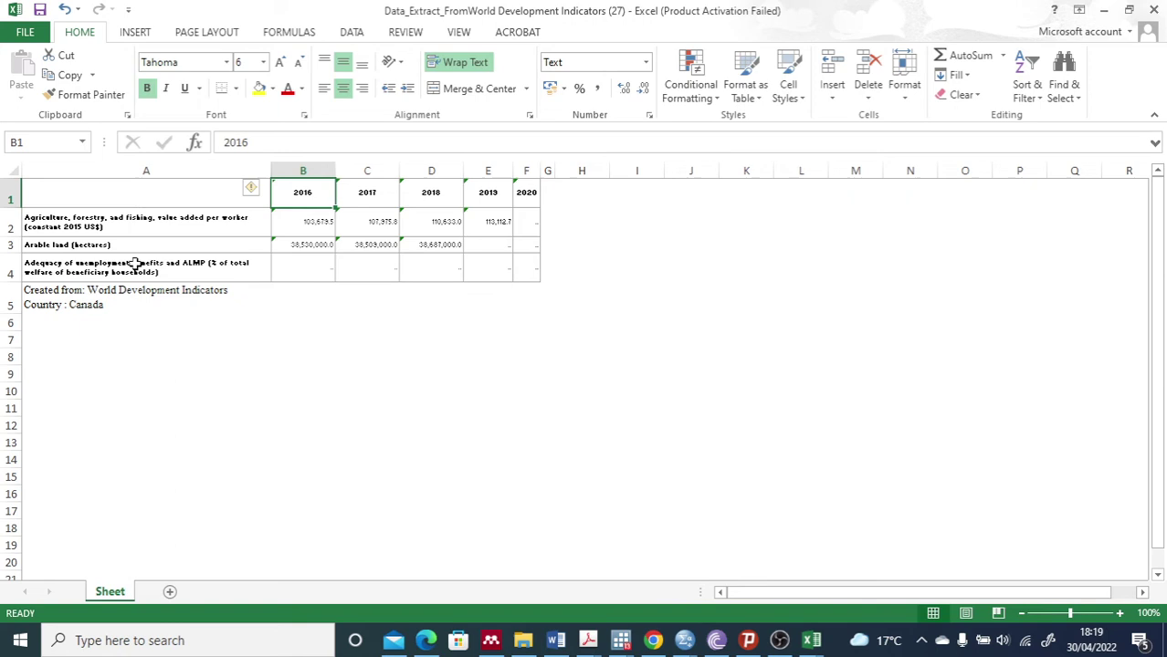
{"action": "left_click_drag", "start_coordinate": [304, 193], "coordinate": [534, 274]}
{"action": "right_click", "coordinate": [324, 195]}
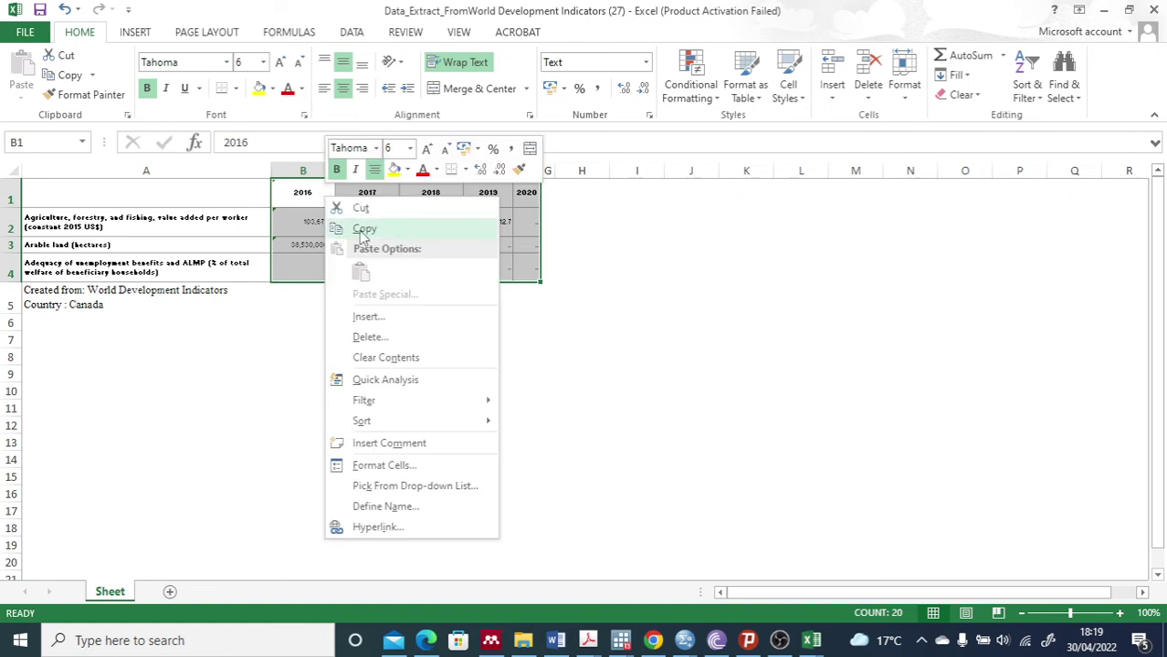
{"action": "left_click", "coordinate": [365, 229]}
{"action": "mouse_move", "coordinate": [811, 639]}
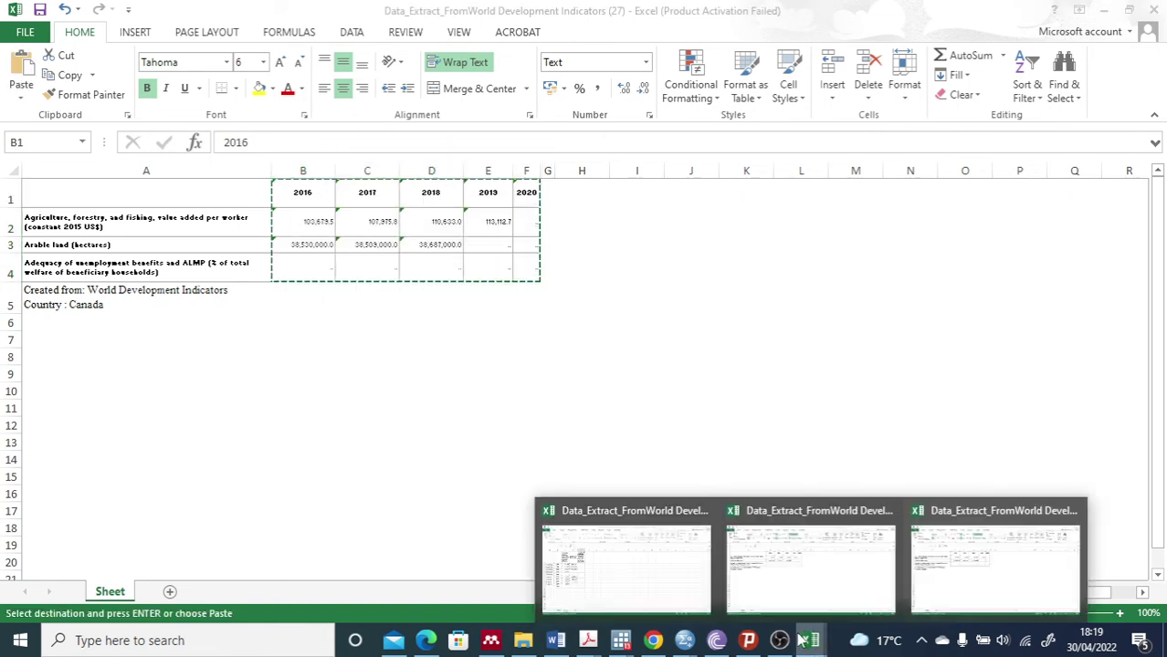
{"action": "left_click", "coordinate": [632, 585]}
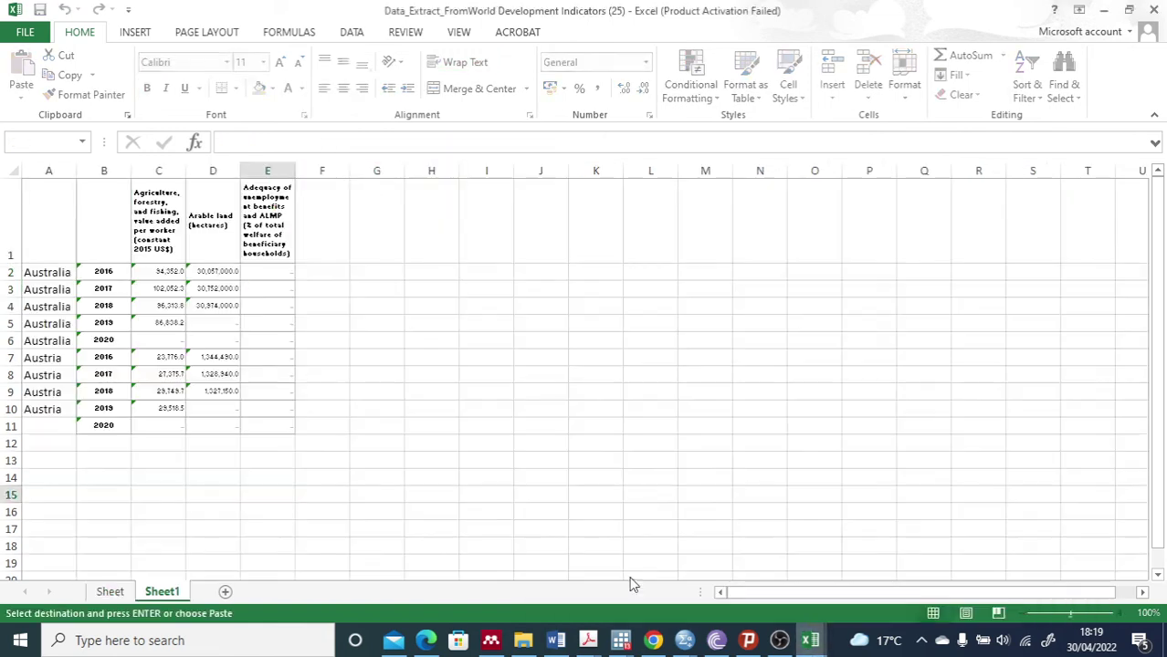
Paste the Canada data block into B12:E16.
{"action": "left_click", "coordinate": [105, 442]}
{"action": "right_click", "coordinate": [105, 442]}
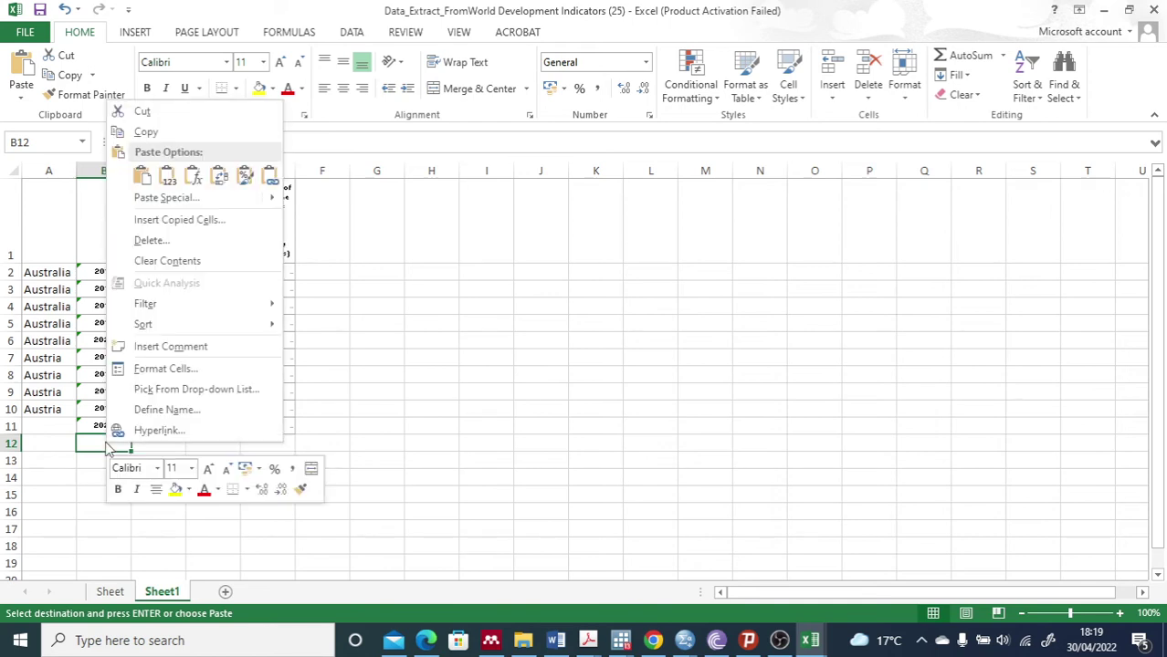
{"action": "key", "text": "Escape"}
{"action": "key", "text": "ctrl+v"}
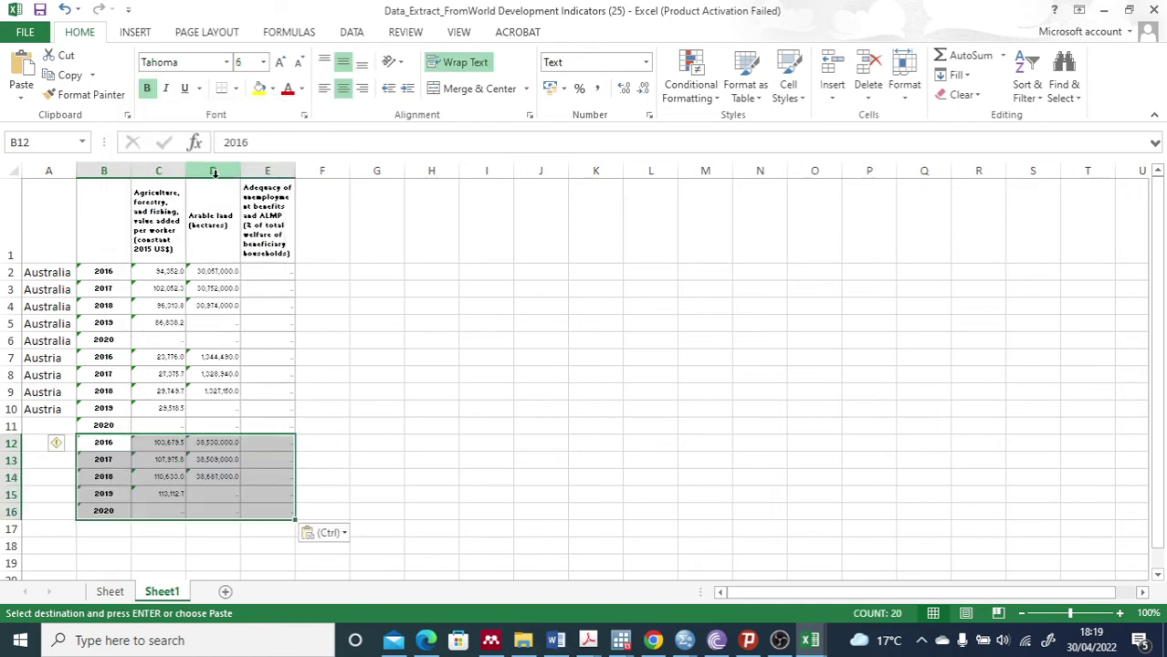
Enter 'Canada' in A11 and fill it down through A16.
{"action": "left_click", "coordinate": [41, 426]}
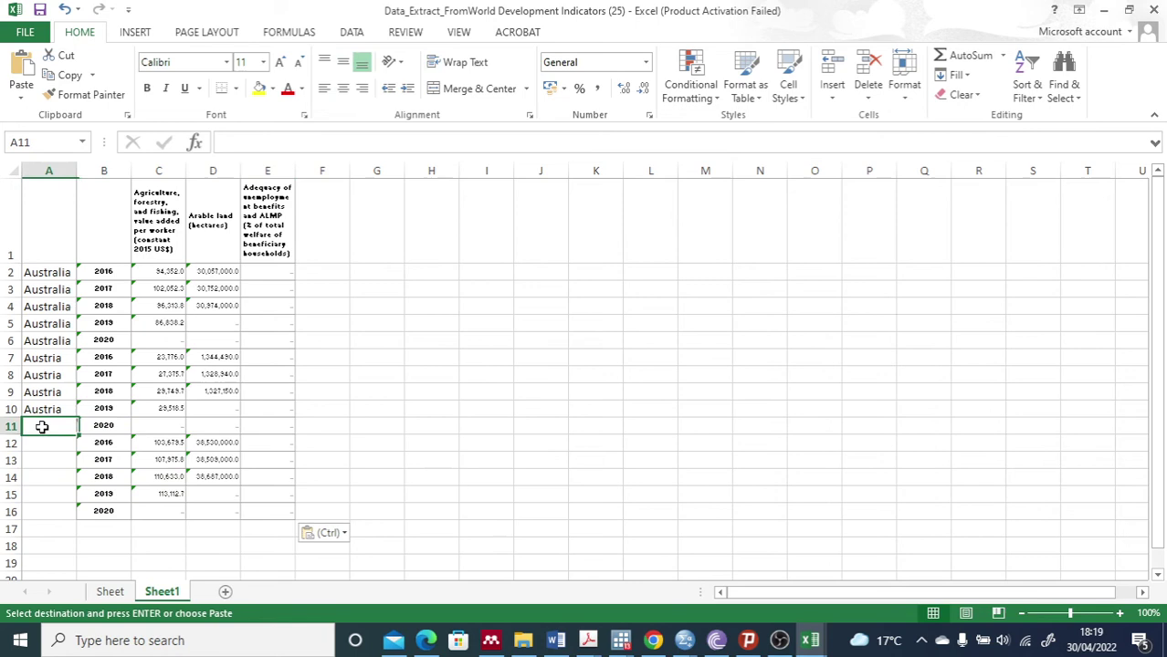
{"action": "type", "text": "Ca"}
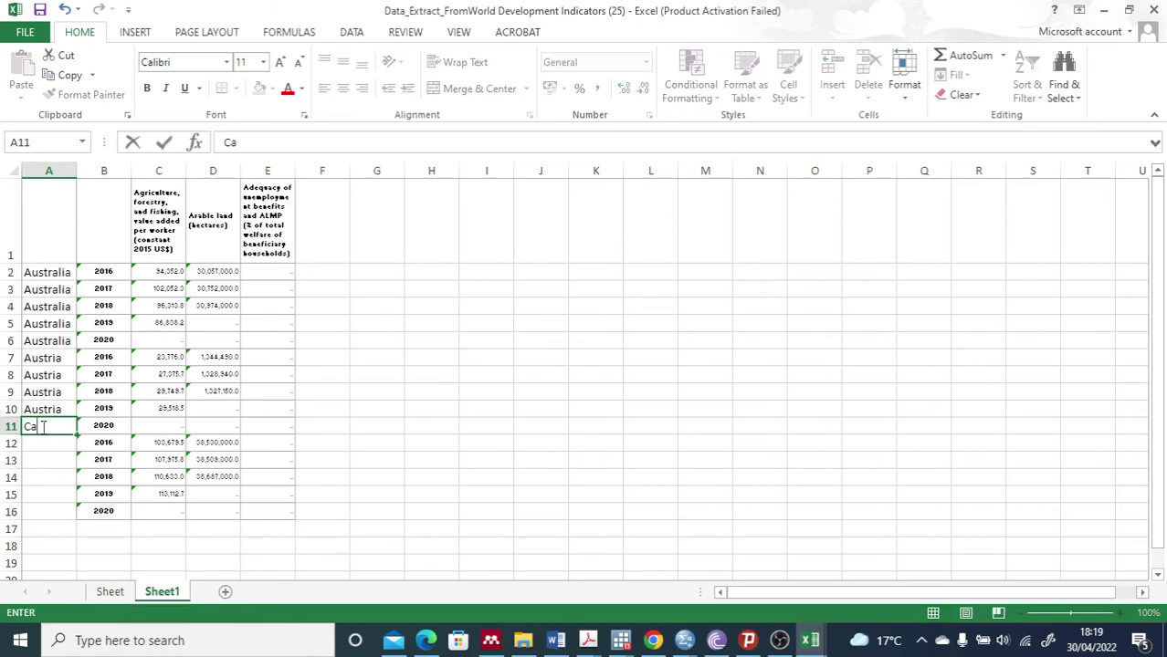
{"action": "type", "text": "nada"}
{"action": "left_click_drag", "start_coordinate": [78, 436], "coordinate": [71, 511]}
{"action": "left_click", "coordinate": [459, 451]}
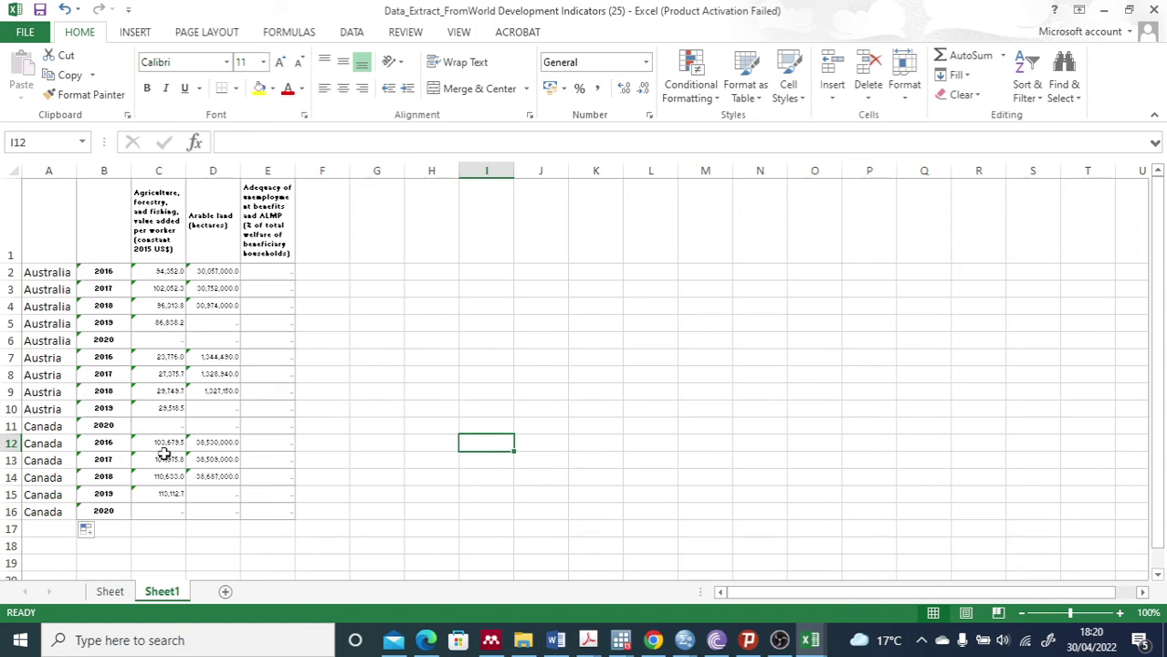
{"action": "left_click", "coordinate": [375, 352]}
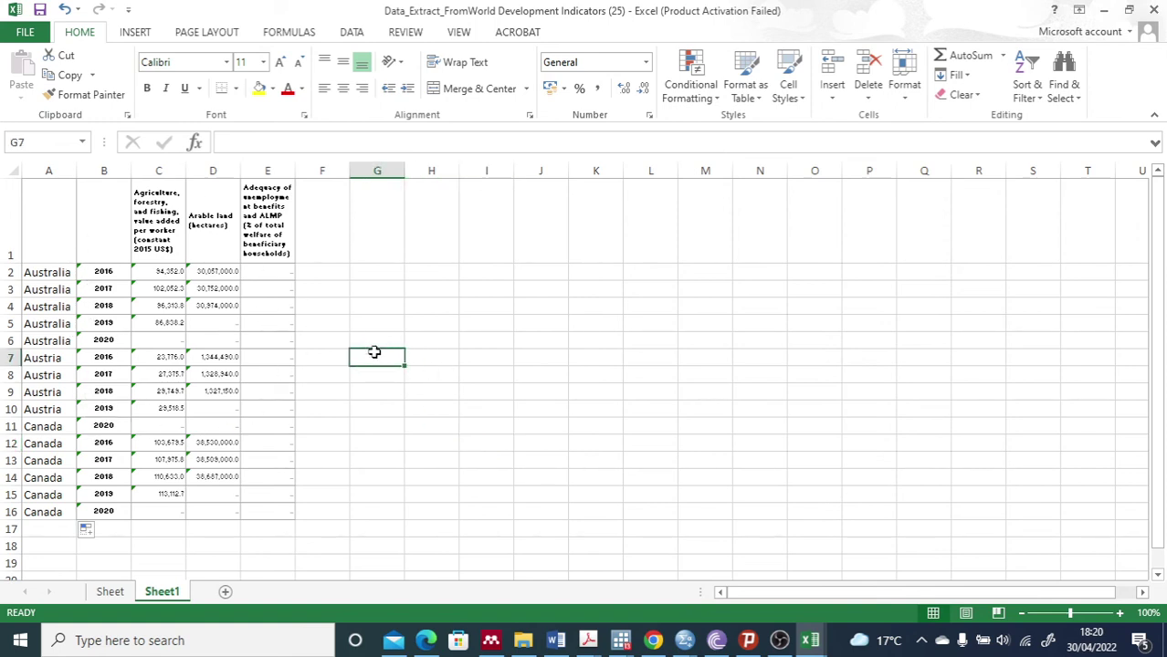